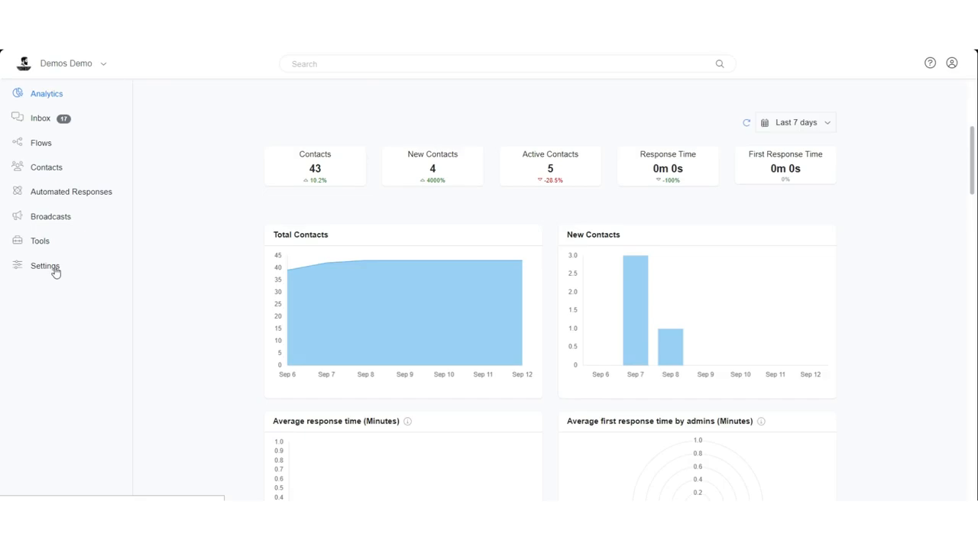
Open the Zapier integration in the account's integration settings and go to the Chatrace invitation page on Zapier.
click(53, 266)
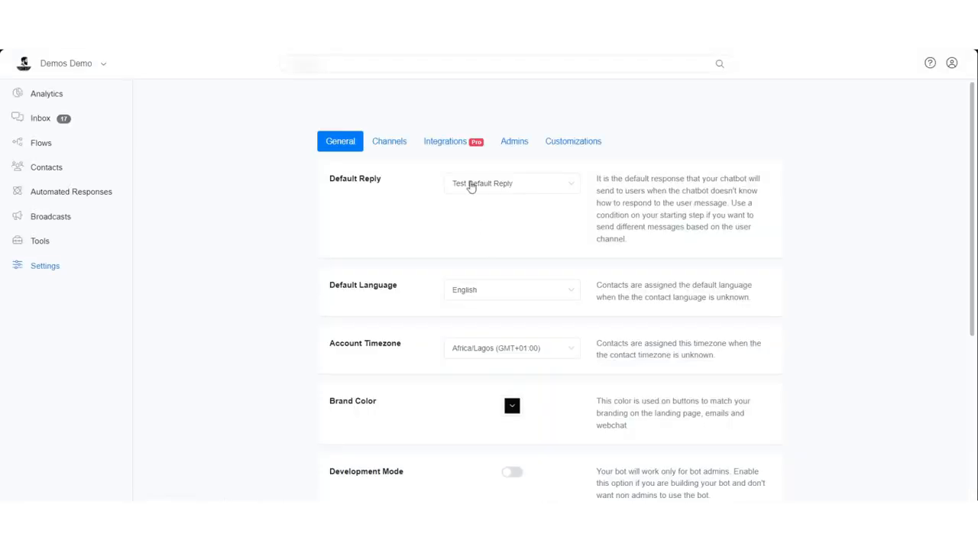
click(444, 142)
scroll(448, 312, down, 3)
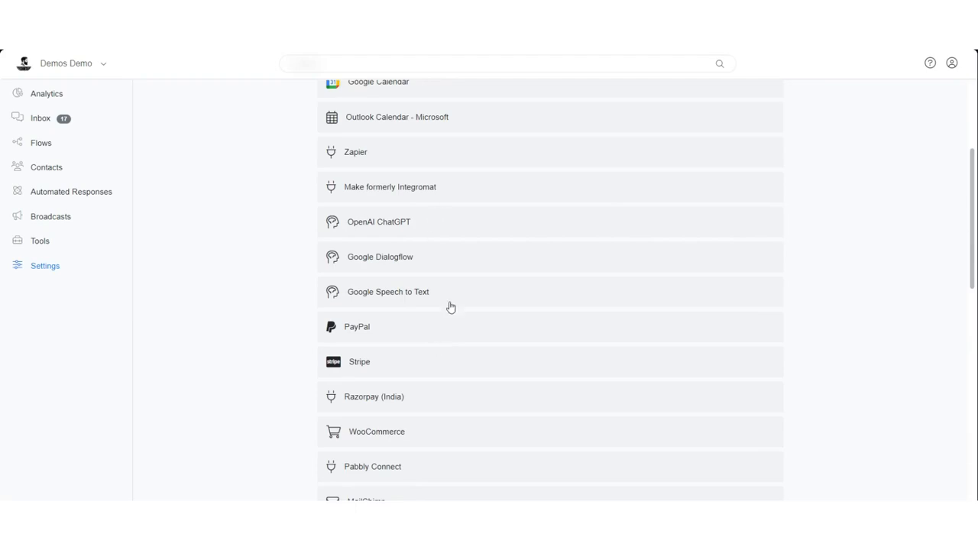
scroll(450, 307, up, 2)
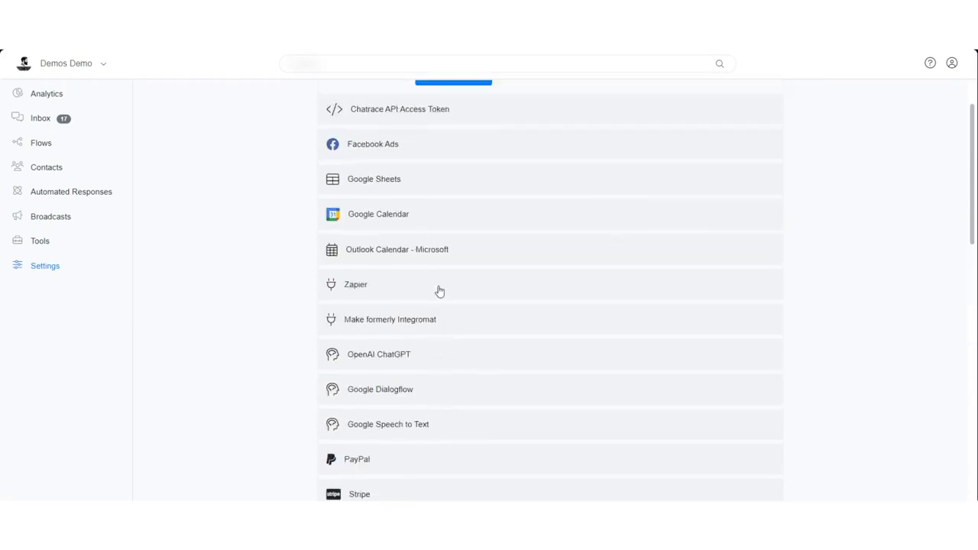
click(439, 288)
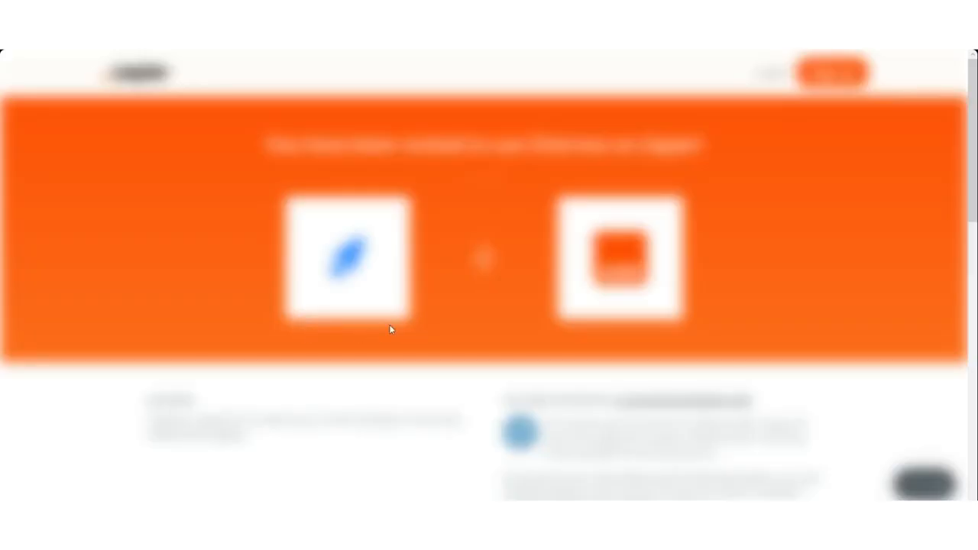
Accept the invitation to use Chatrace on Zapier and build a Zap.
scroll(470, 291, down, 3)
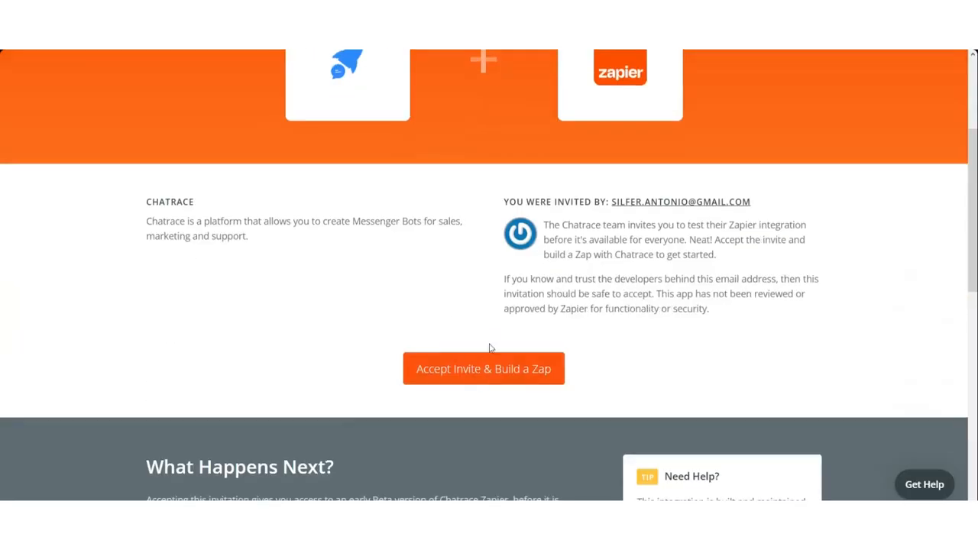
scroll(491, 340, up, 3)
scroll(489, 336, down, 4)
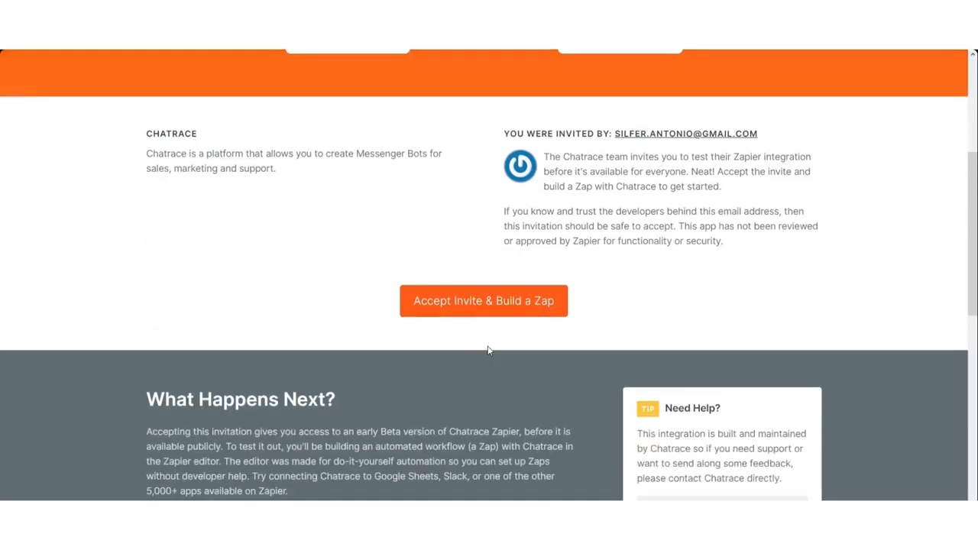
click(475, 307)
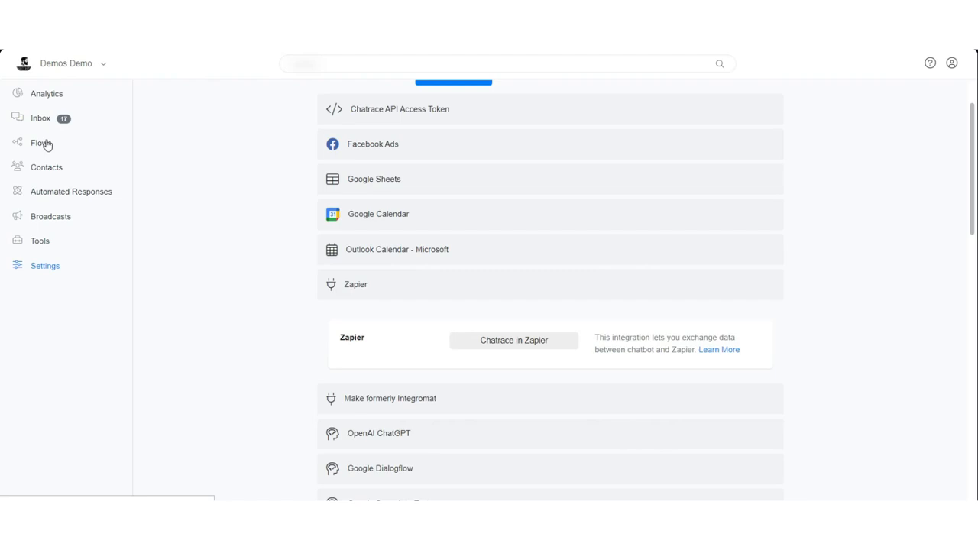
Return to Chatrace and create a new flow named Zapier_test.
click(43, 143)
click(765, 195)
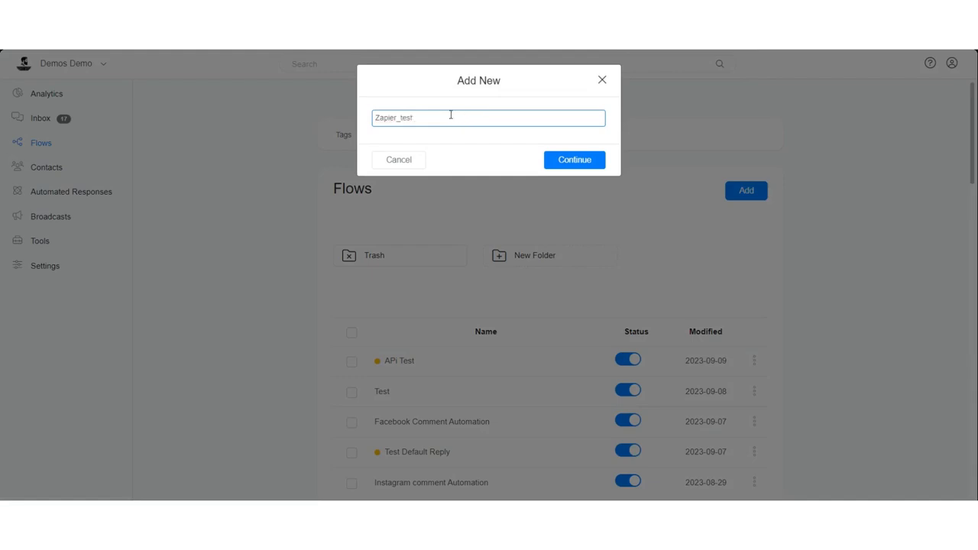
click(573, 159)
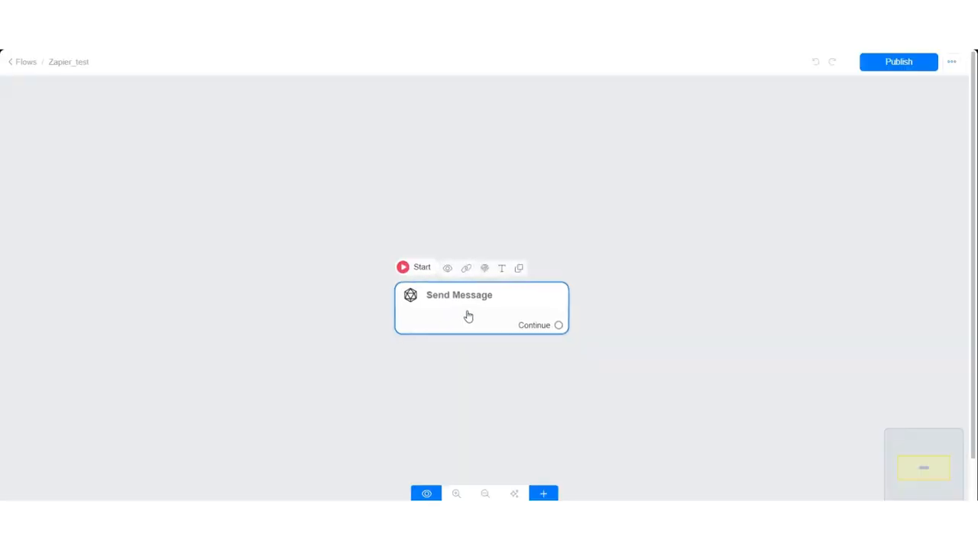
Add a text message reading "Hi {{first_name}}" to the flow's starting Send Message block.
click(468, 315)
click(127, 278)
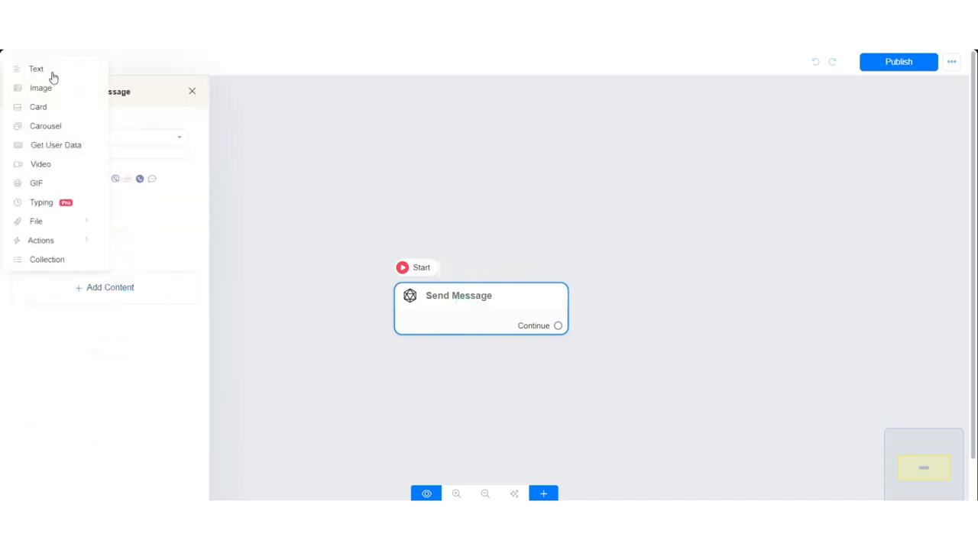
click(53, 75)
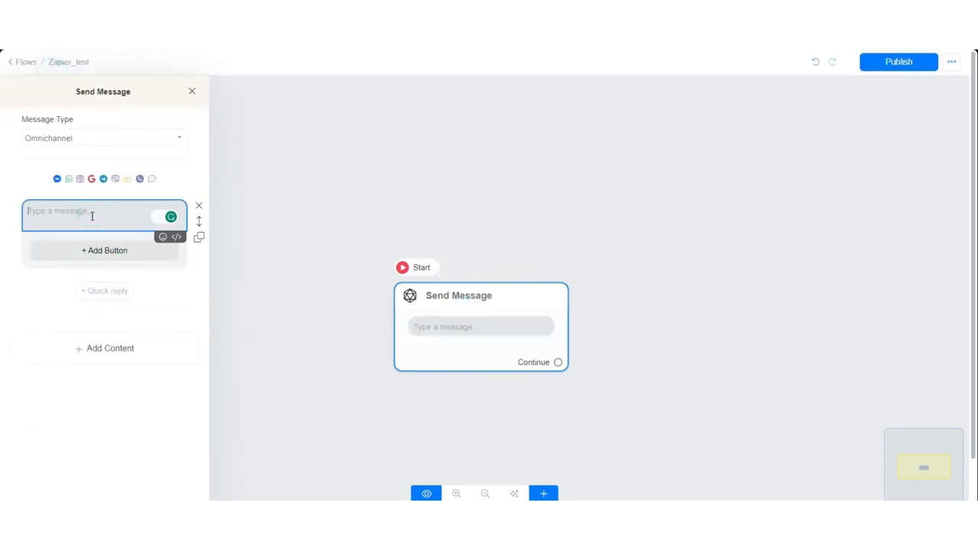
text(Hi {)
click(103, 231)
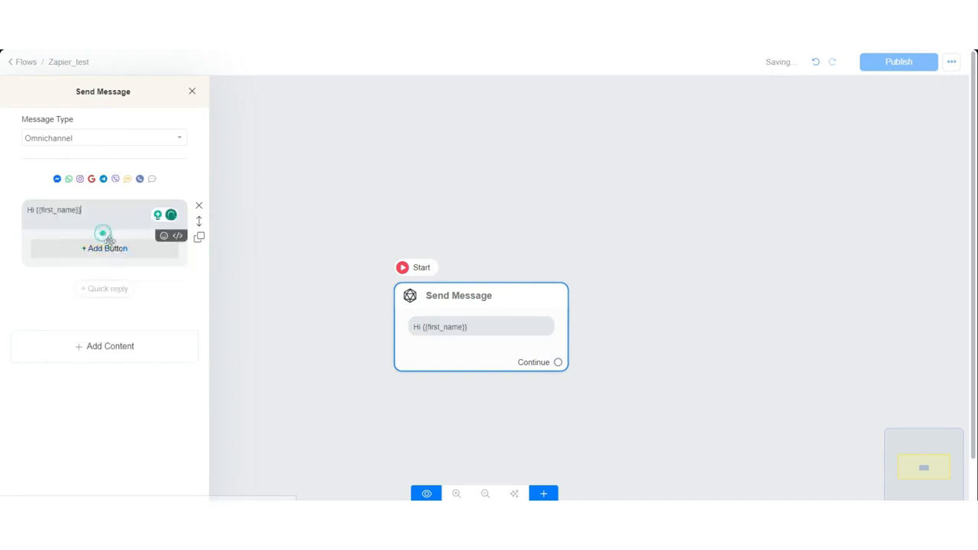
Add a Get User Data prompt reading "Kindly enter your phone number" below the greeting.
click(104, 340)
click(67, 201)
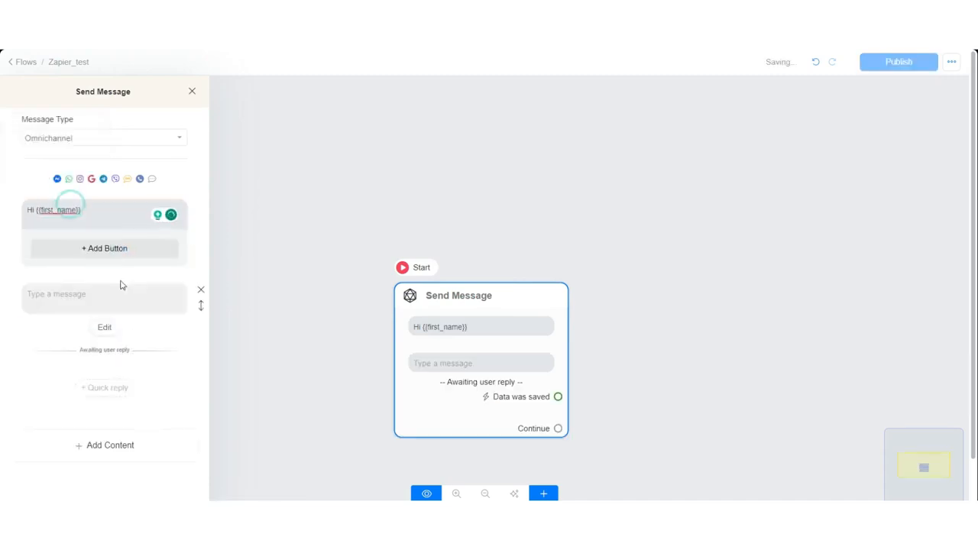
click(112, 295)
text(Kindly enter your p)
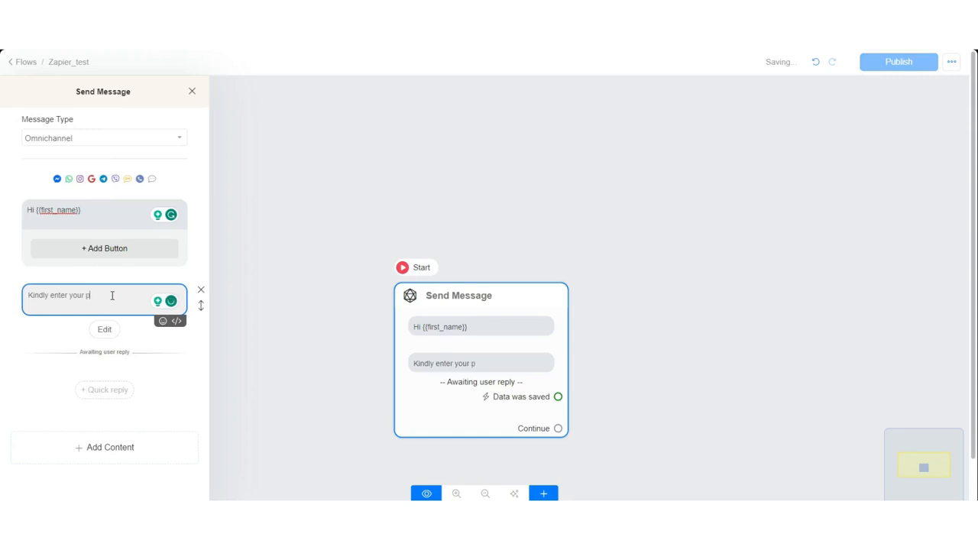
click(116, 273)
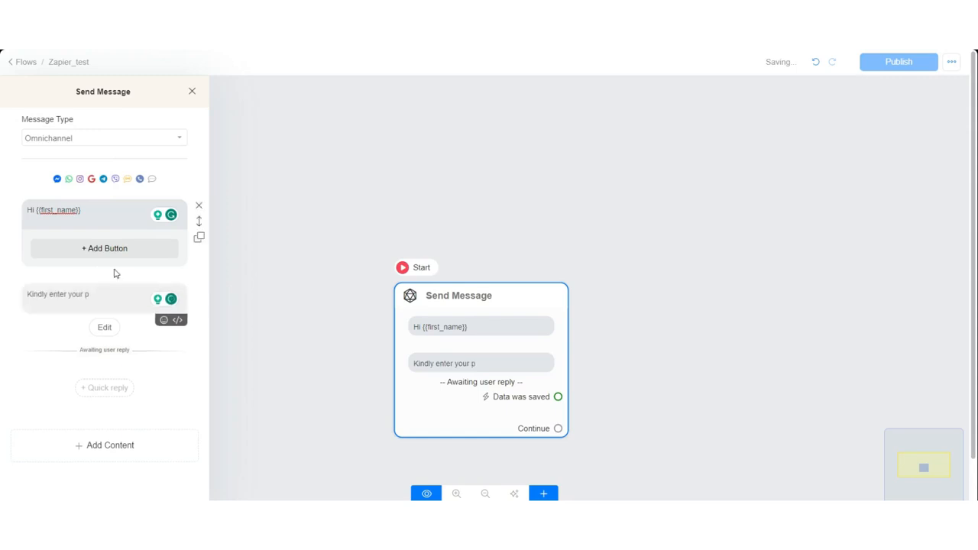
text(hone number)
Configure the phone number prompt with the Phone reply type, storing the response in the Phone field, and save it.
click(105, 327)
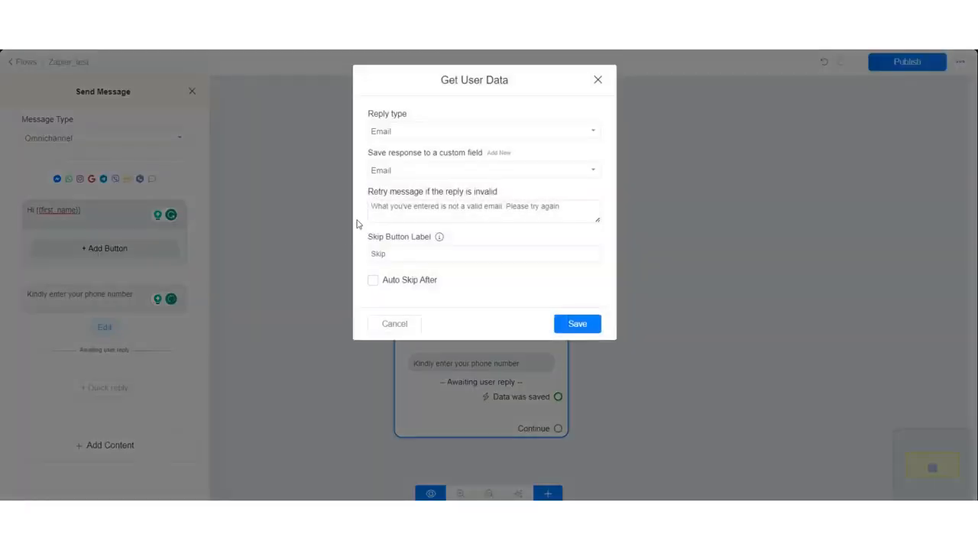
click(428, 136)
click(421, 197)
click(426, 255)
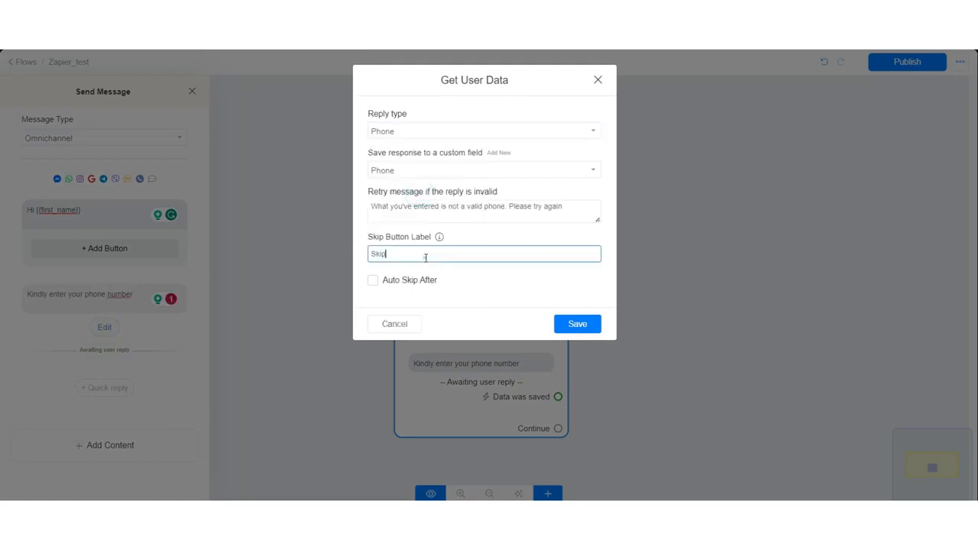
click(565, 321)
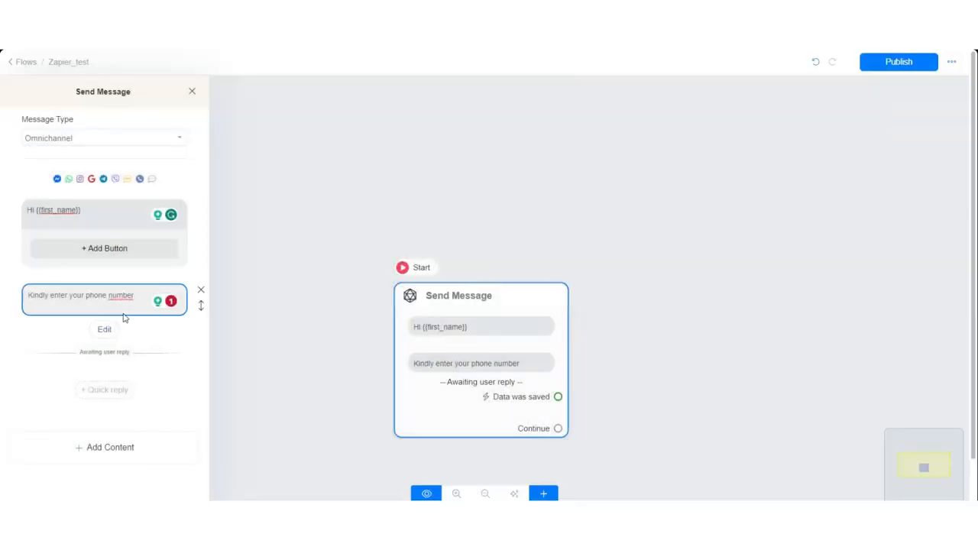
Add a second Get User Data prompt reading "Kindly enter your age" to the Send Message block.
click(101, 442)
click(61, 304)
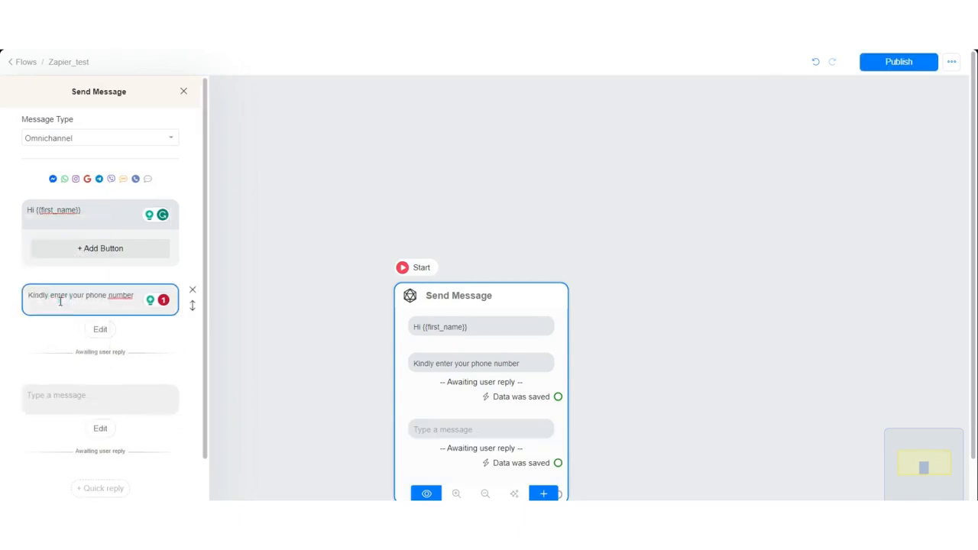
click(95, 391)
text(Kindly enter your age)
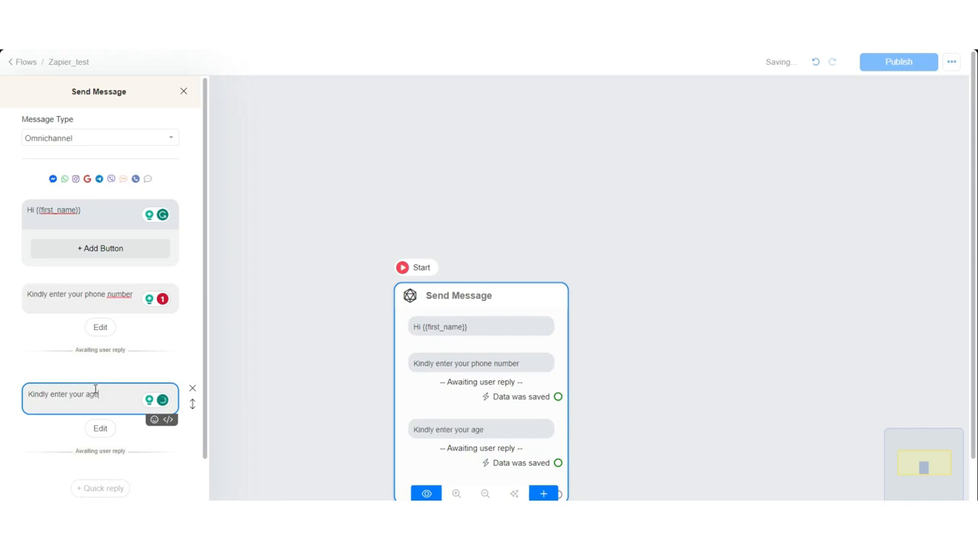
Configure the age prompt with the Text reply type, the Age custom field and an empty skip button label, and save it.
click(108, 427)
click(472, 135)
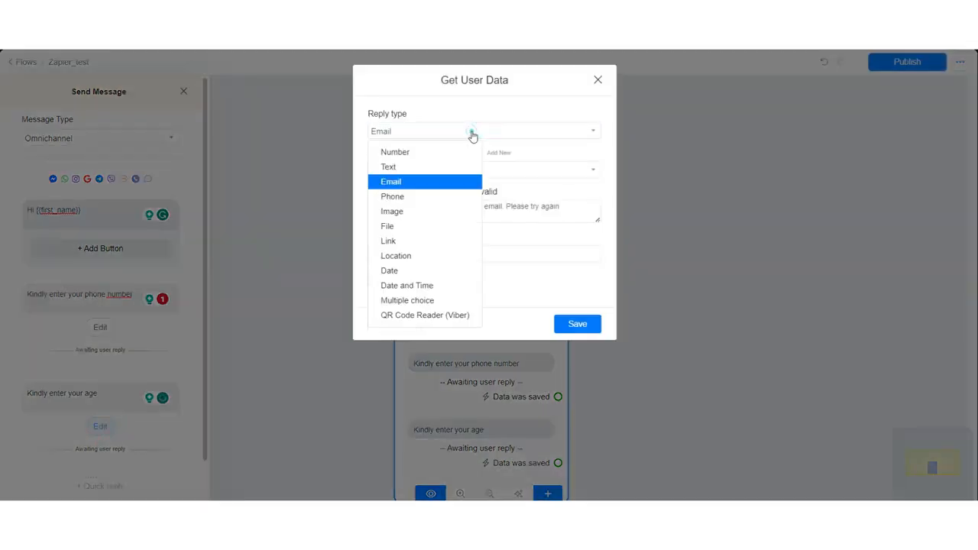
click(426, 156)
click(435, 131)
click(421, 164)
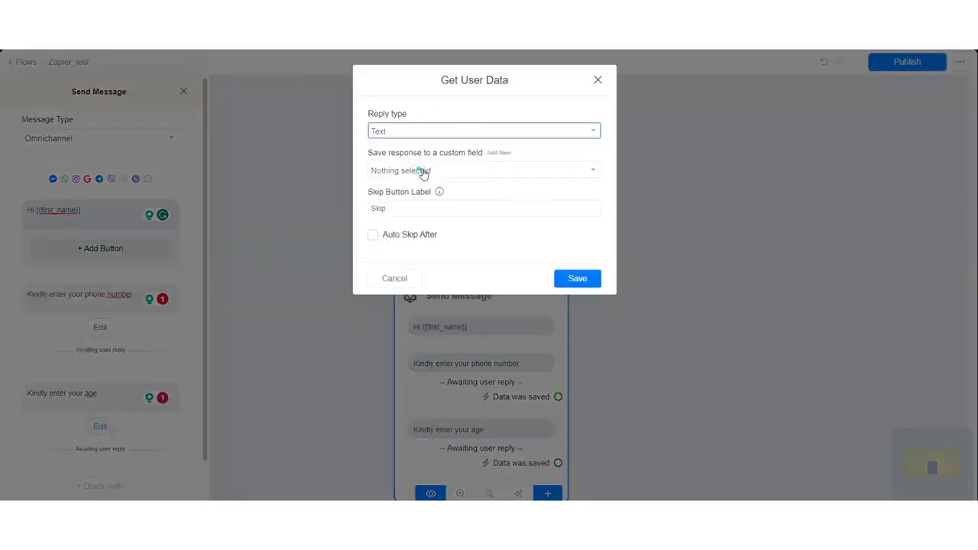
click(430, 169)
text(ag)
click(404, 217)
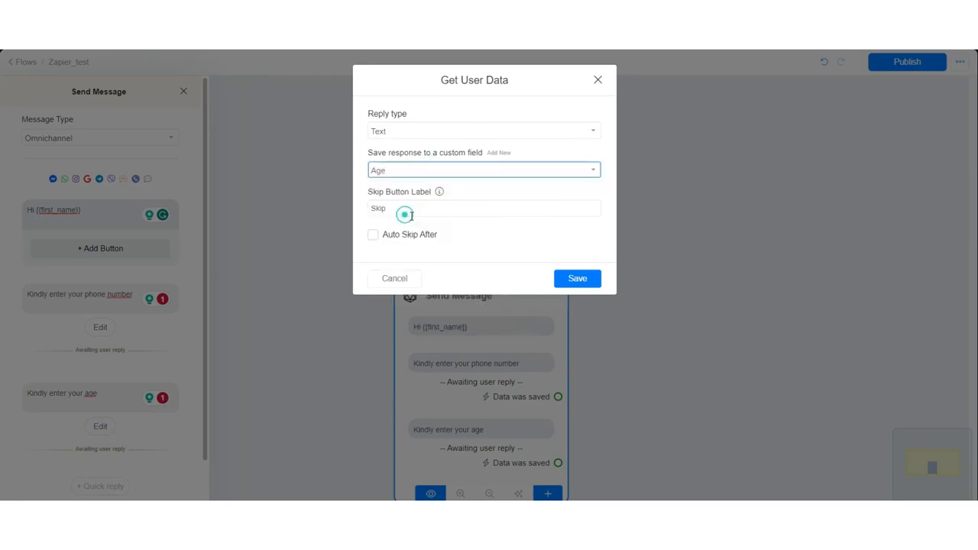
triple_click(440, 206)
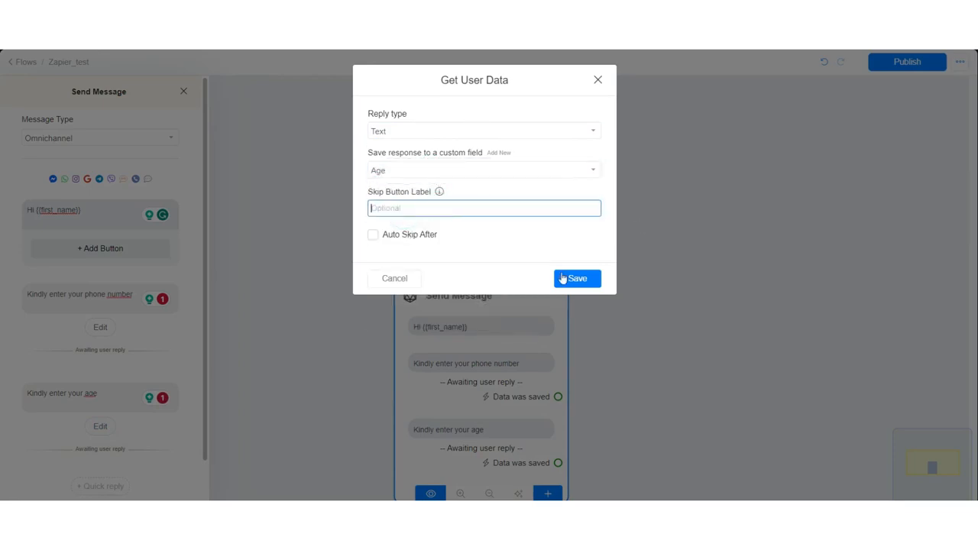
click(574, 278)
Add an Actions block beside the Send Message block and give it a Trigger Zapier action.
click(640, 226)
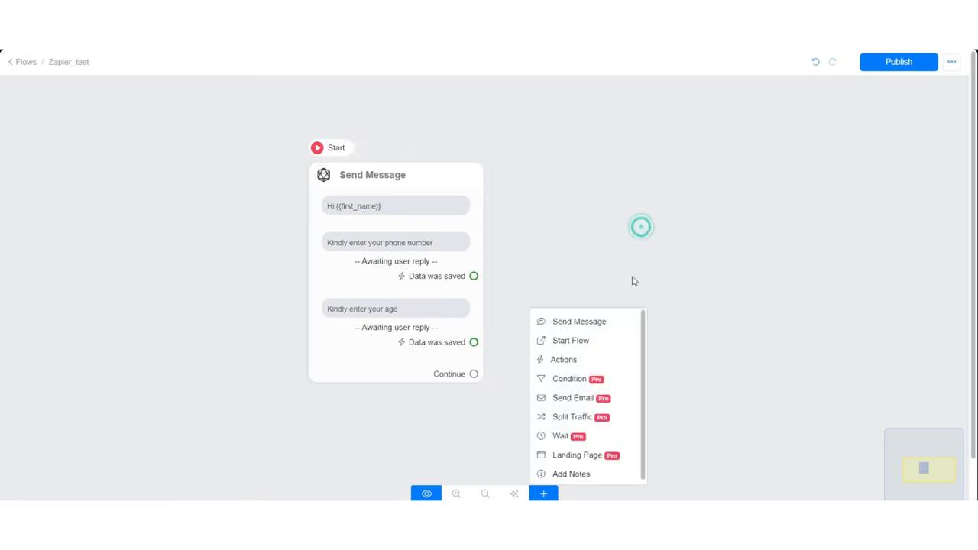
click(599, 361)
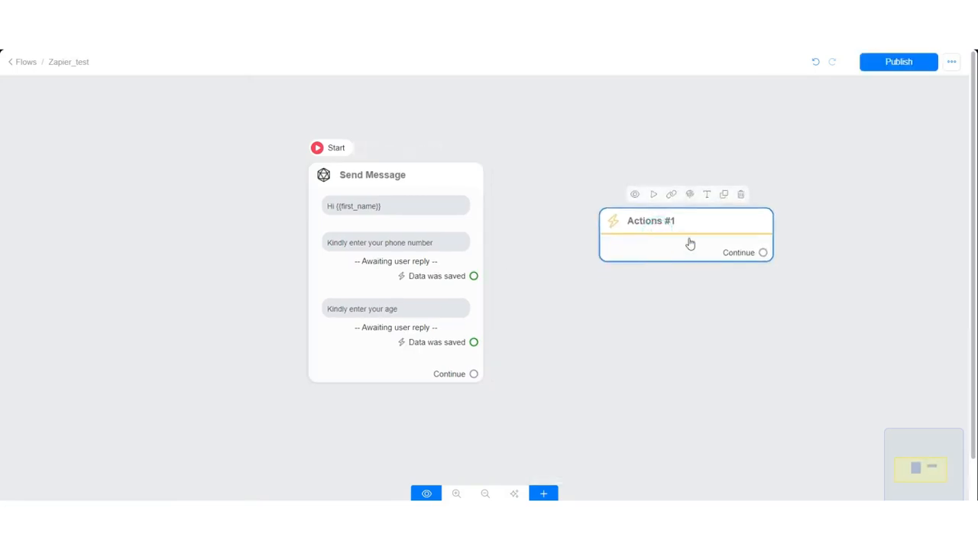
click(690, 243)
click(119, 178)
click(93, 206)
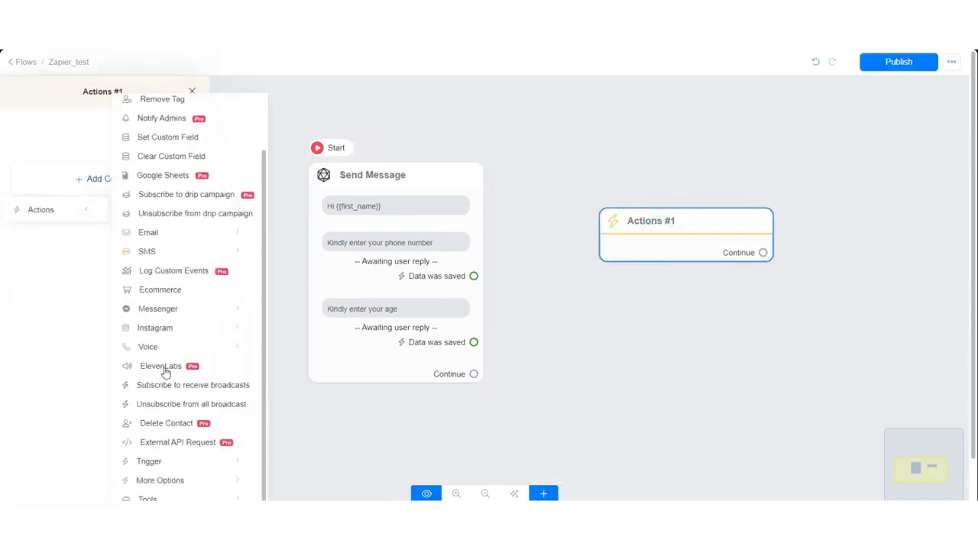
click(204, 462)
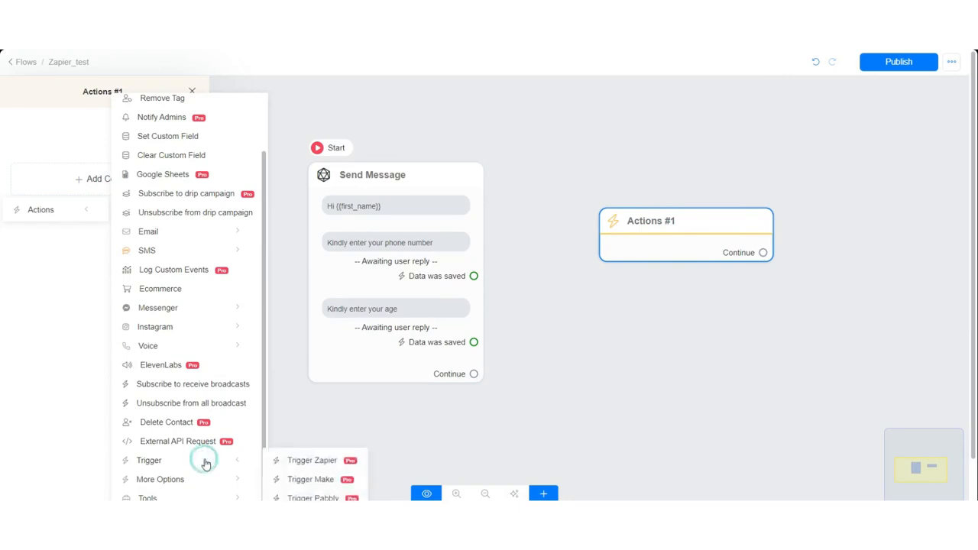
click(312, 461)
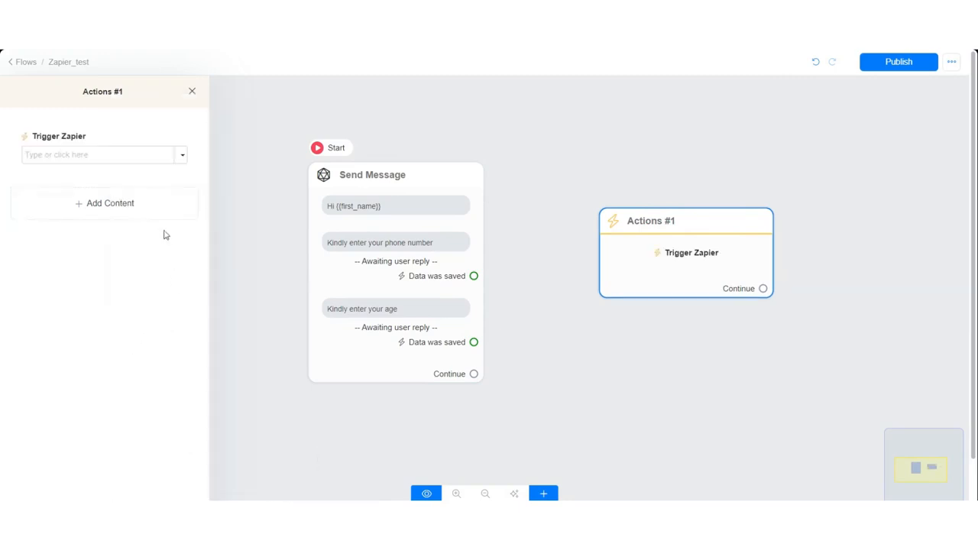
Name the Trigger Zapier action's trigger Zapier_trigger.
click(142, 156)
text(Zapier)
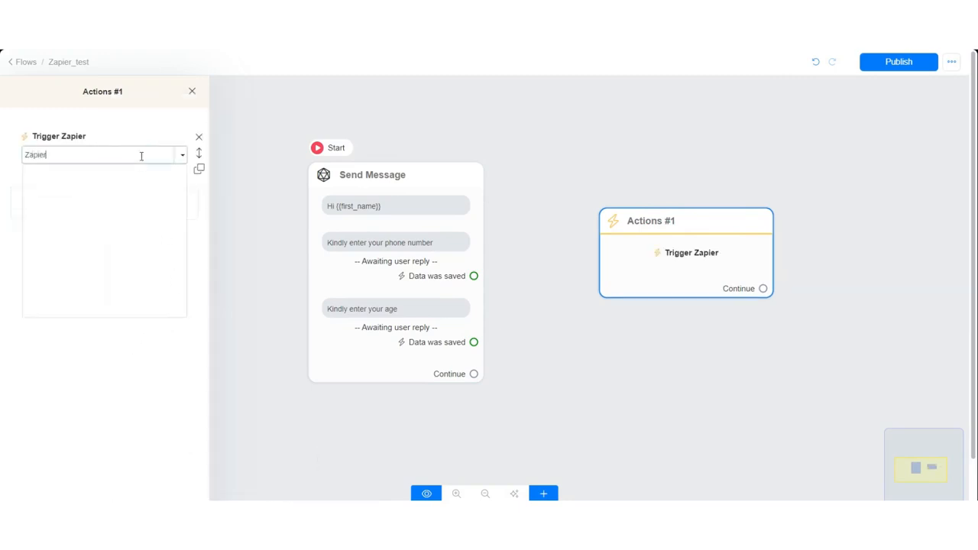
text(_trigger)
key(Return)
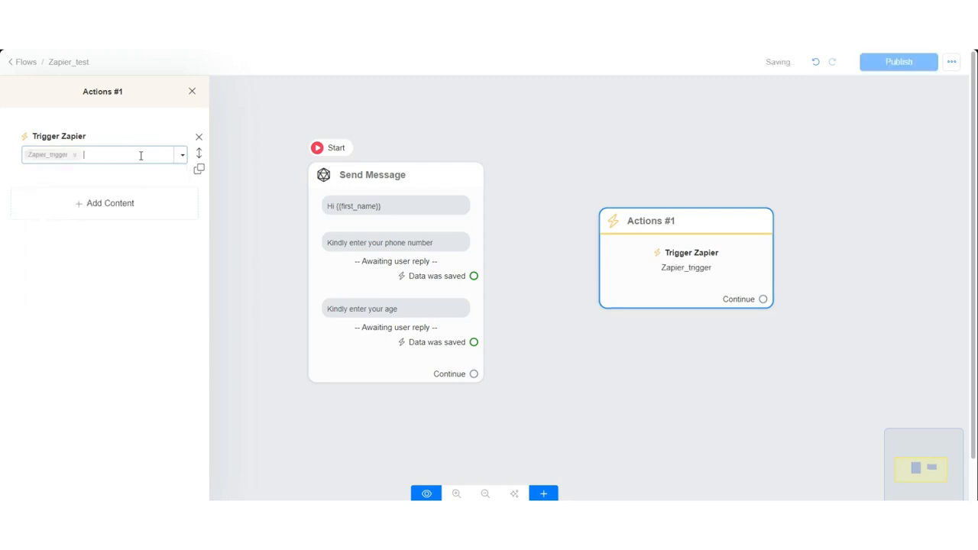
Connect the age prompt's "Data was saved" output to the Actions block and publish the flow.
click(585, 150)
drag(474, 341, 702, 273)
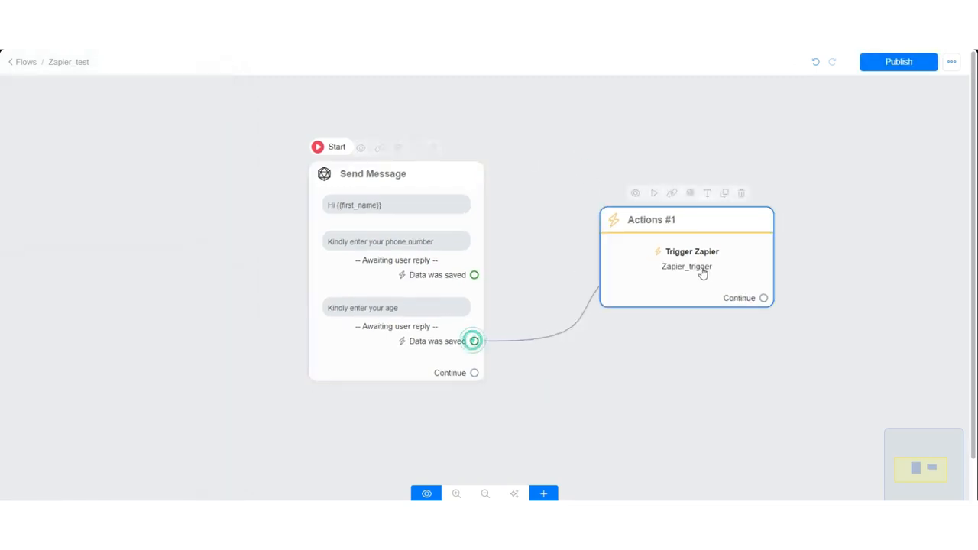
click(919, 64)
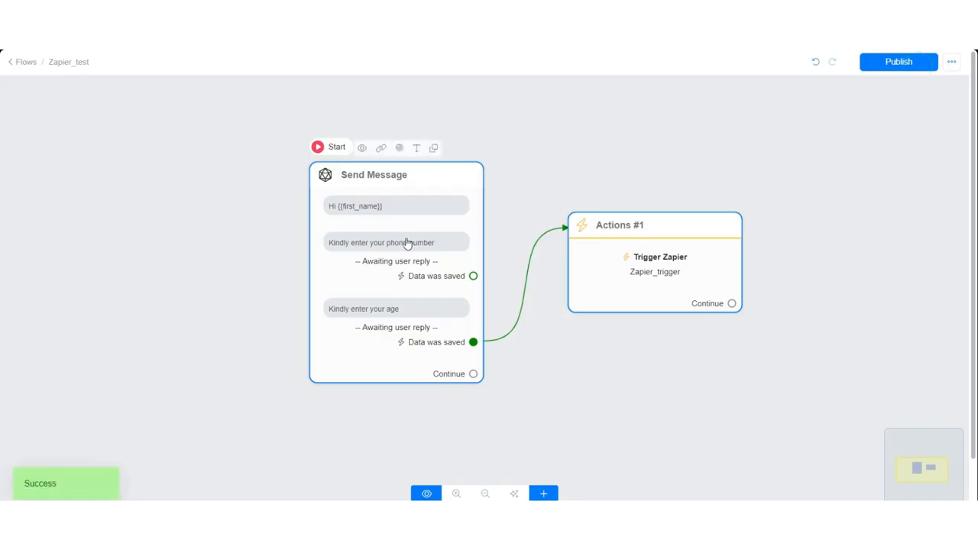
Switch to Zapier and create a new Zap.
click(192, 45)
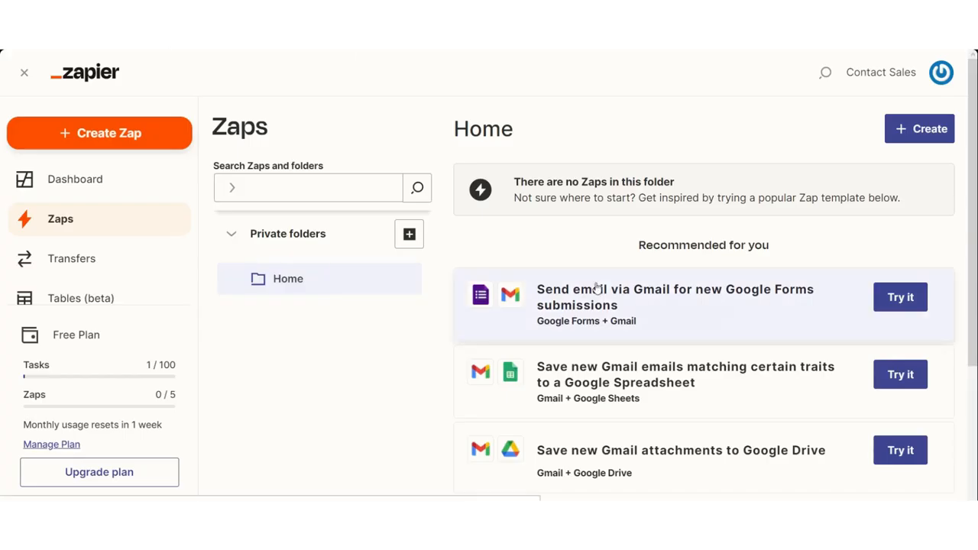
click(110, 135)
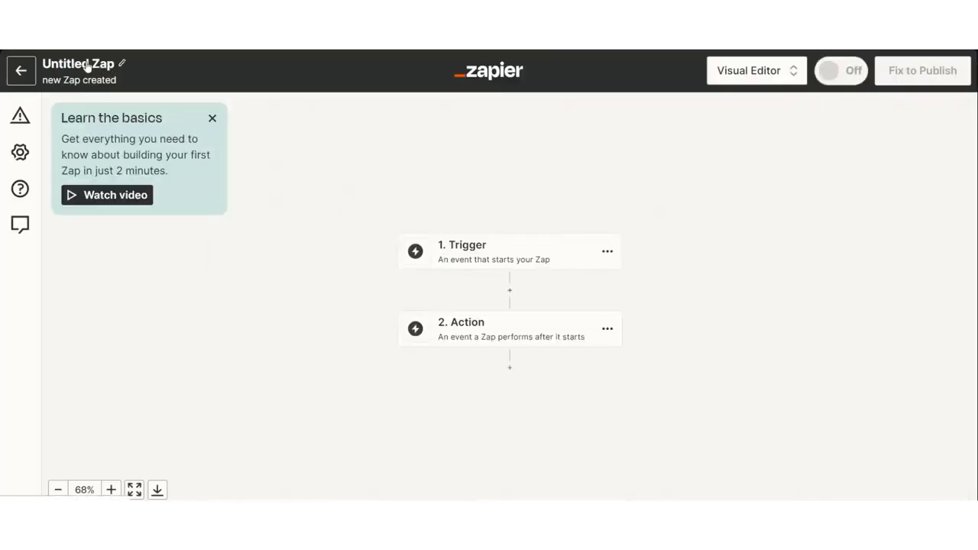
Rename the Zap as "Test Zap".
click(87, 64)
text(Test)
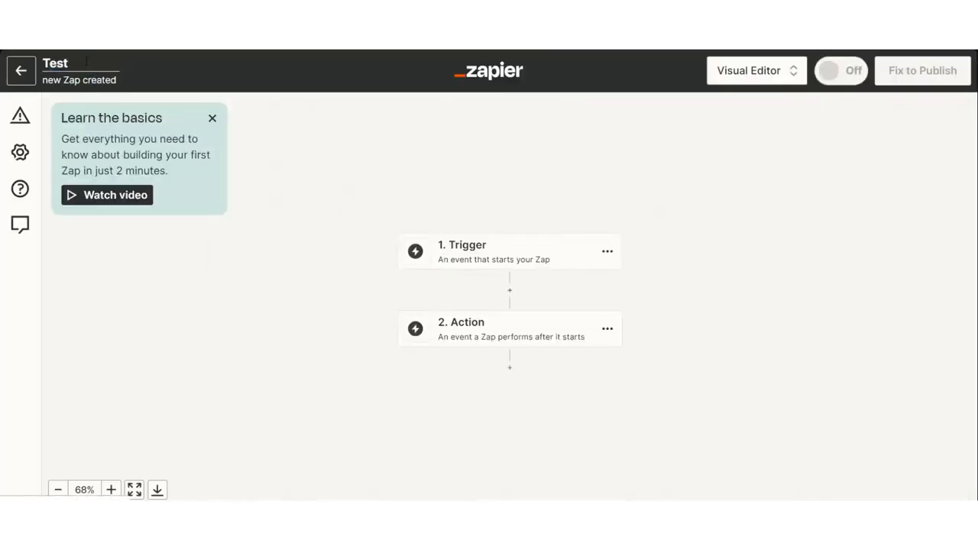
click(746, 347)
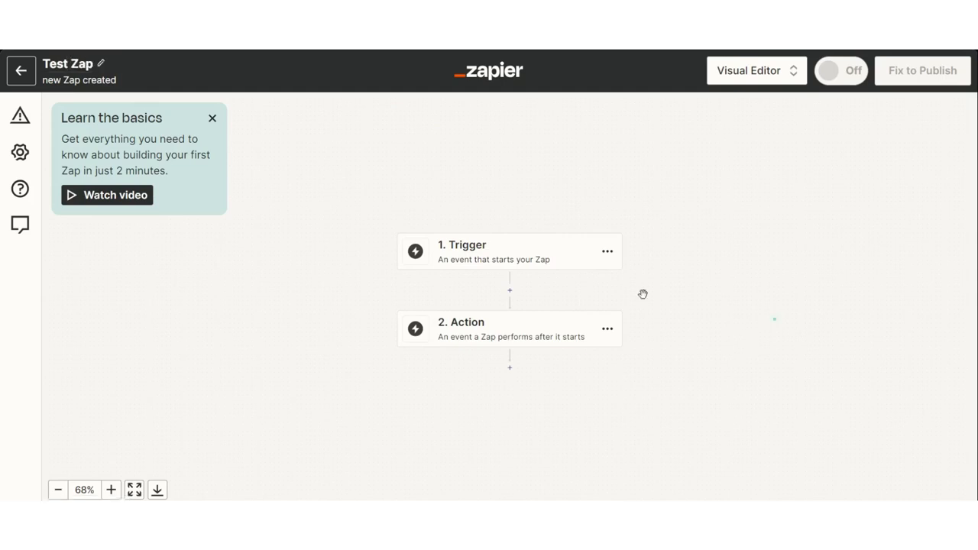
Set the Zap's trigger to Chatrace with the New "Trigger a Zap" Event.
click(548, 251)
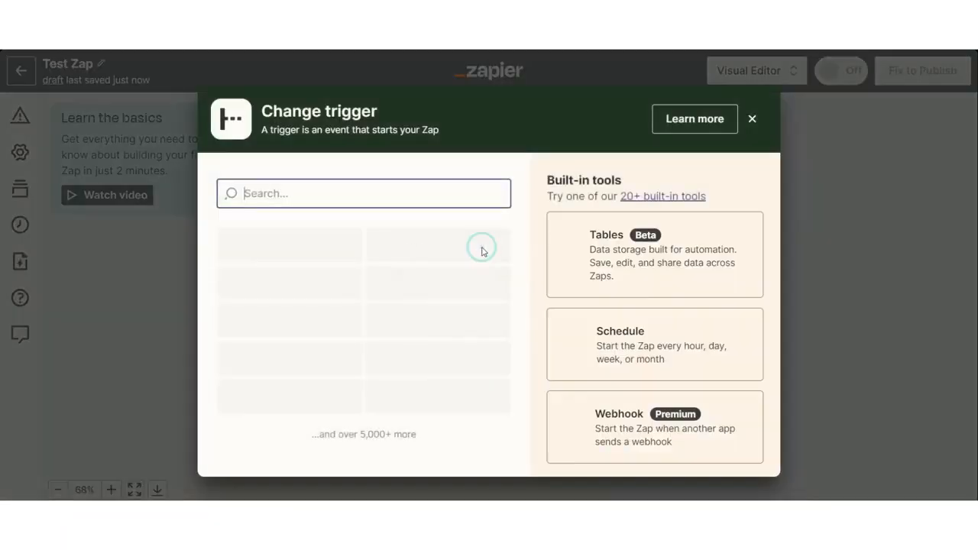
text(Chatrace)
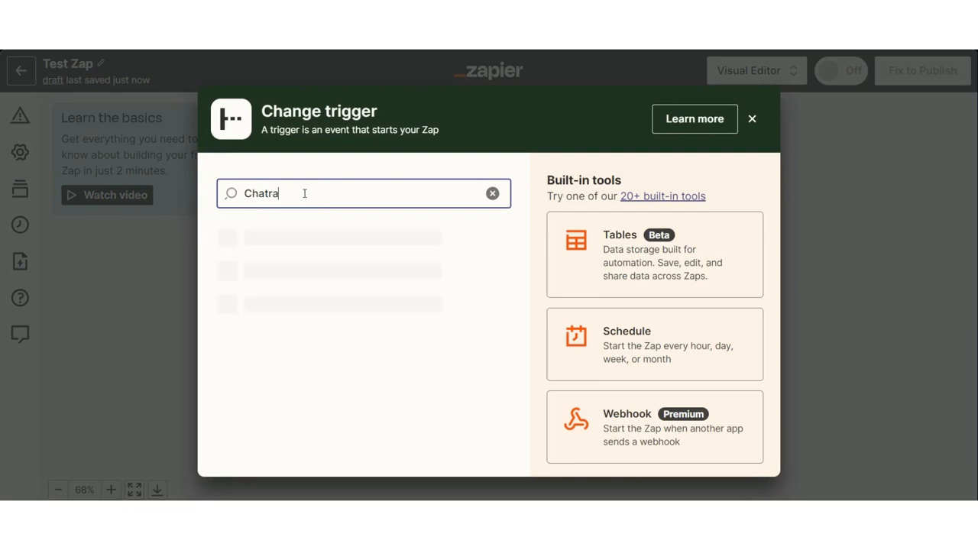
click(287, 243)
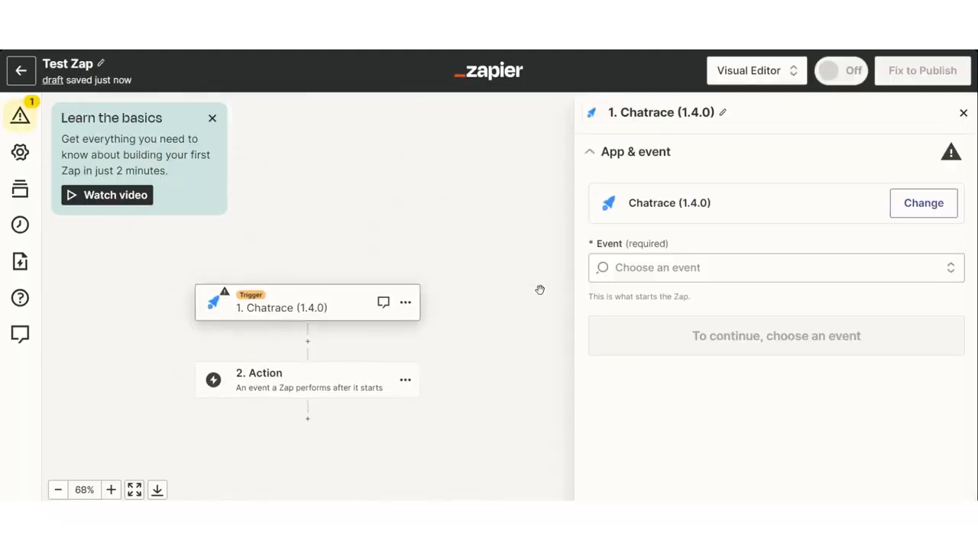
click(852, 272)
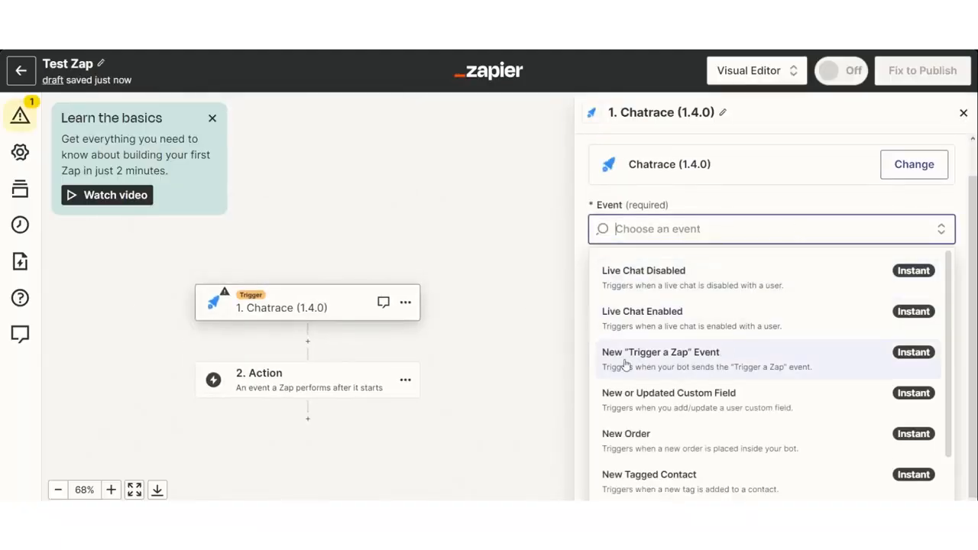
click(685, 366)
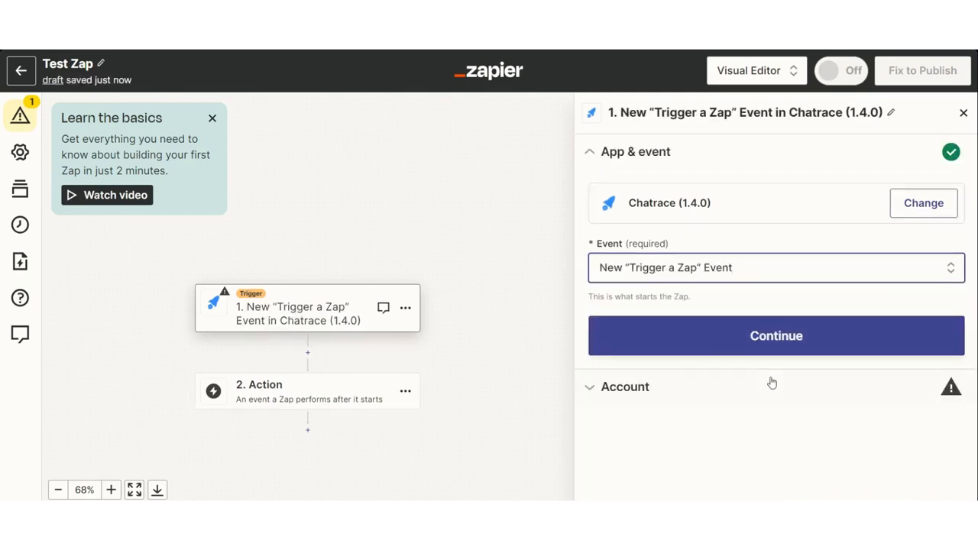
click(738, 351)
Start signing in to the Chatrace account, and get the API access token from Chatrace's integration settings.
click(921, 240)
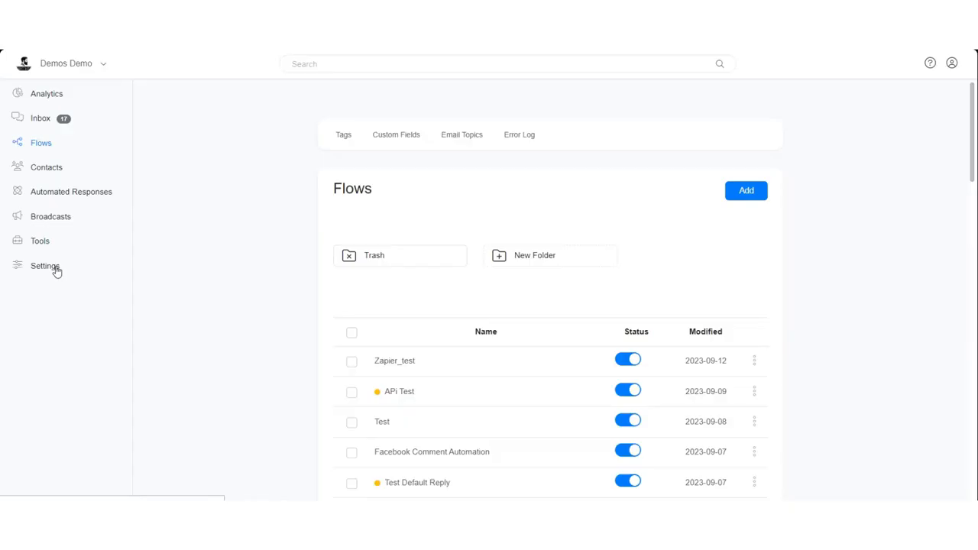
click(54, 266)
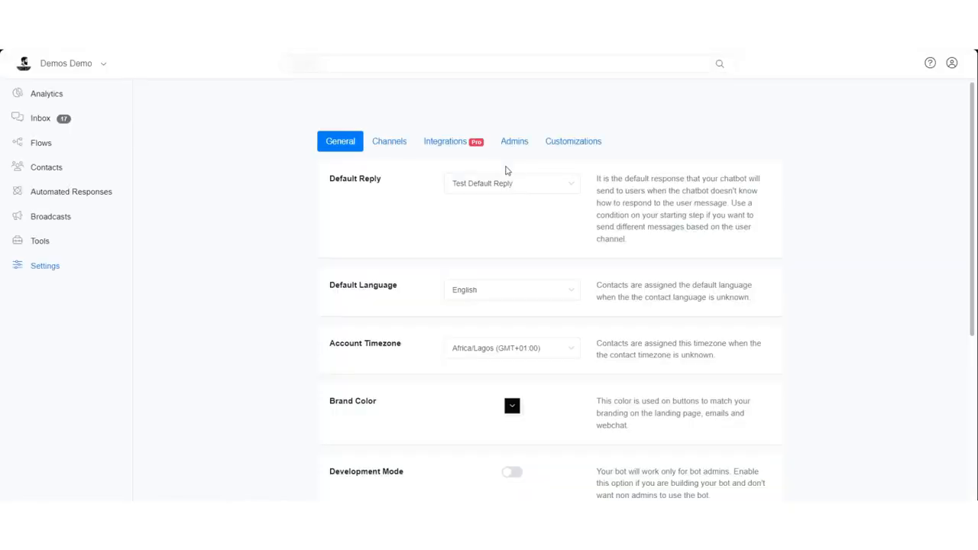
click(450, 145)
click(455, 183)
click(480, 230)
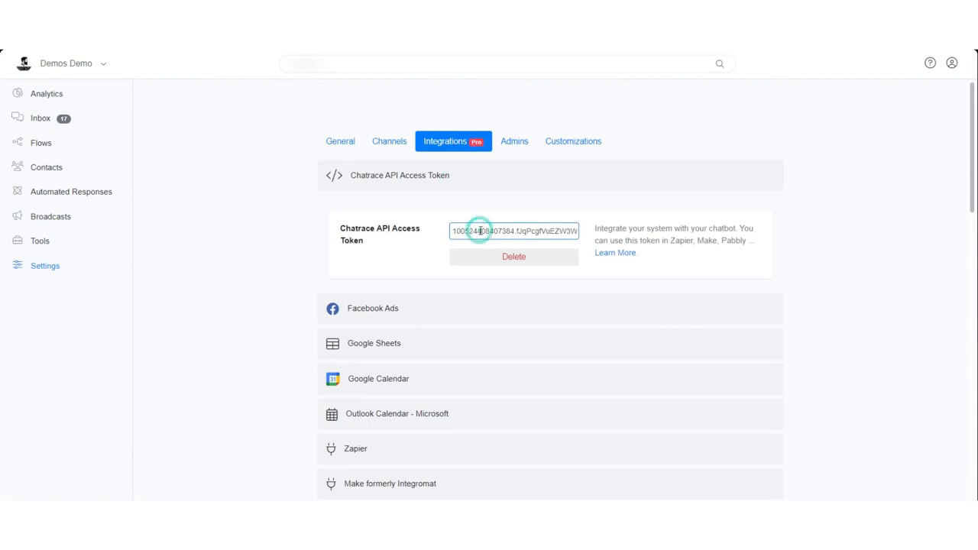
key(ctrl+a)
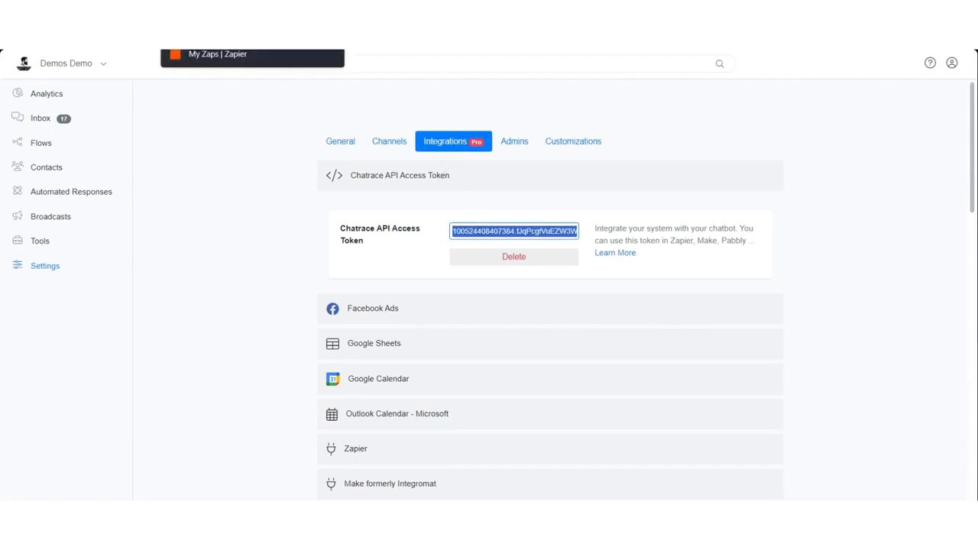
Return to Zapier, paste the Bot API key and authorize the Chatrace account for the trigger.
click(229, 15)
click(365, 537)
click(415, 469)
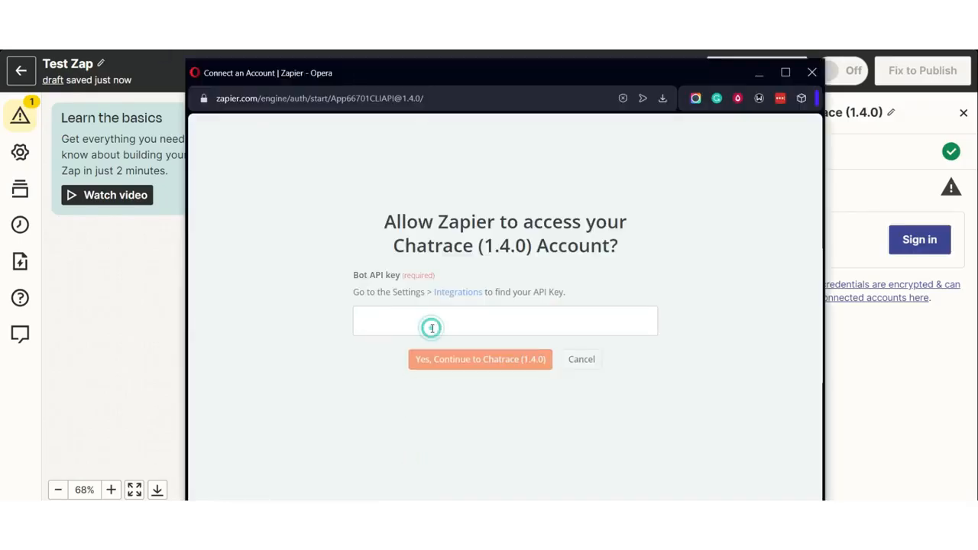
key(ctrl+v)
click(496, 377)
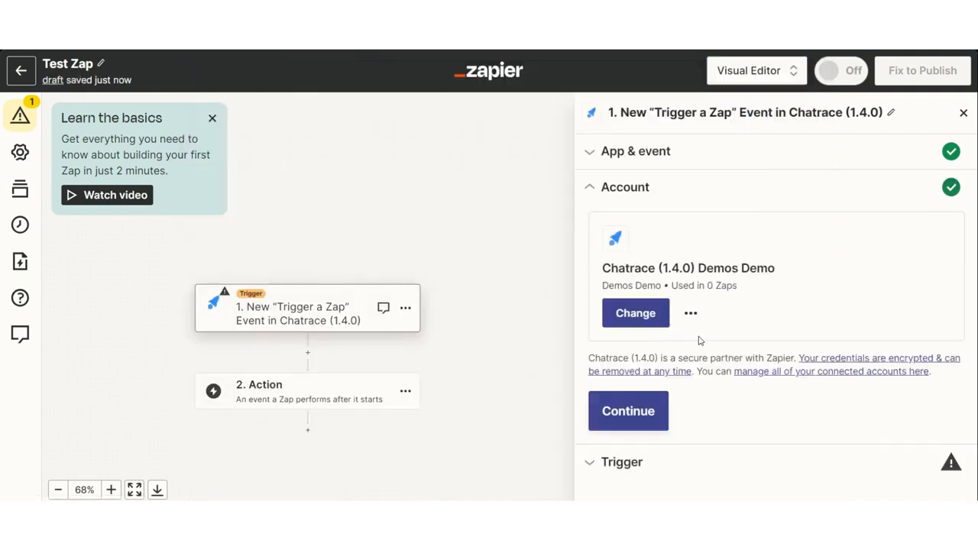
click(626, 411)
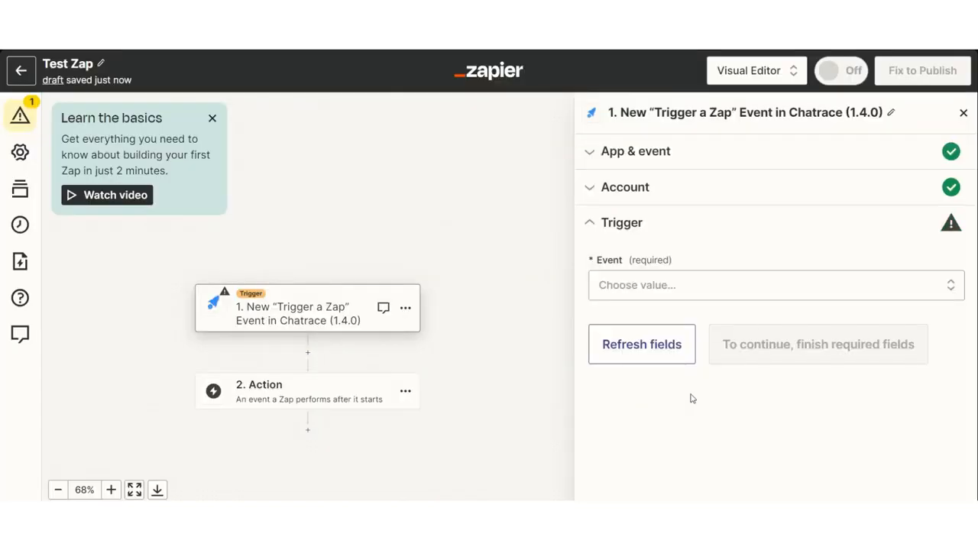
Choose Zapier_trigger as the event in the Chatrace trigger's settings.
click(713, 285)
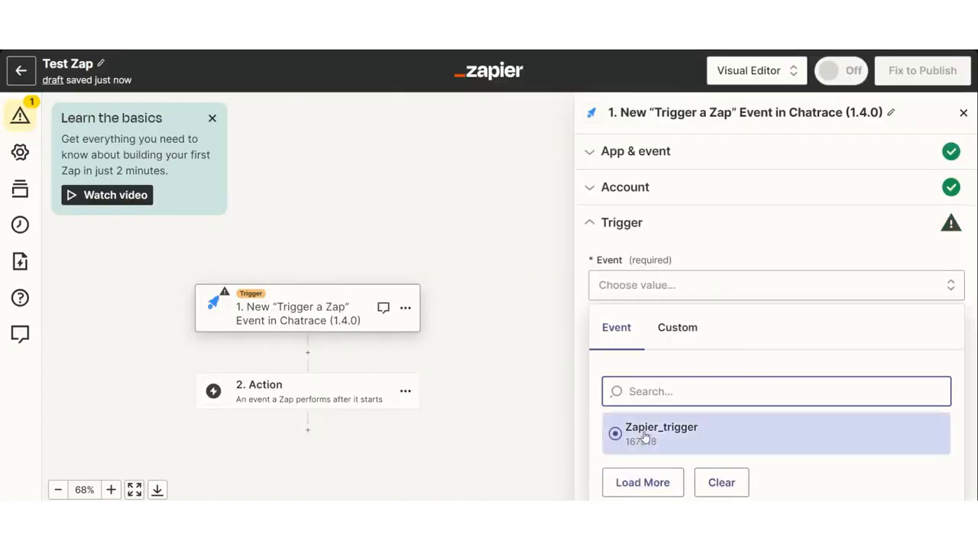
click(657, 433)
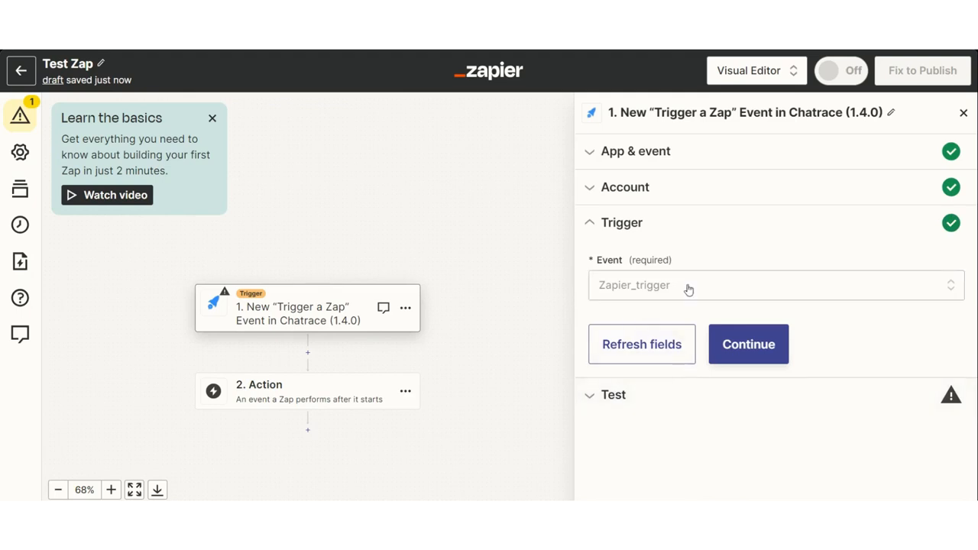
click(741, 358)
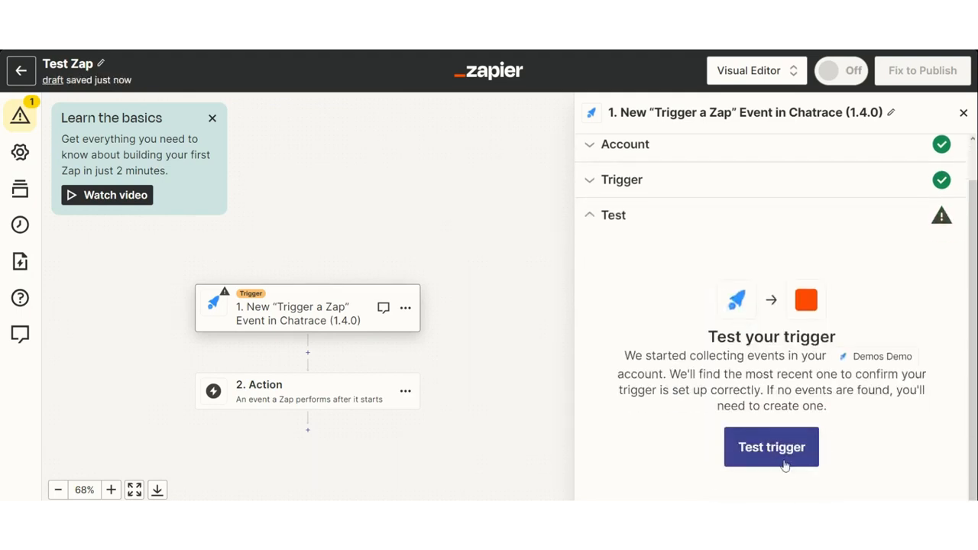
Test the Chatrace trigger and review the fields of the sample record.
click(782, 451)
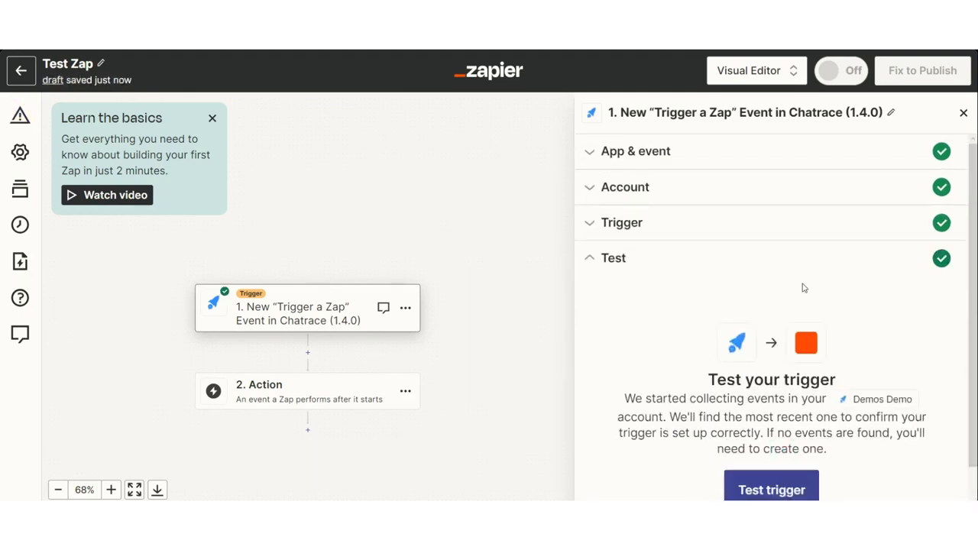
scroll(843, 329, down, 3)
scroll(842, 328, up, 3)
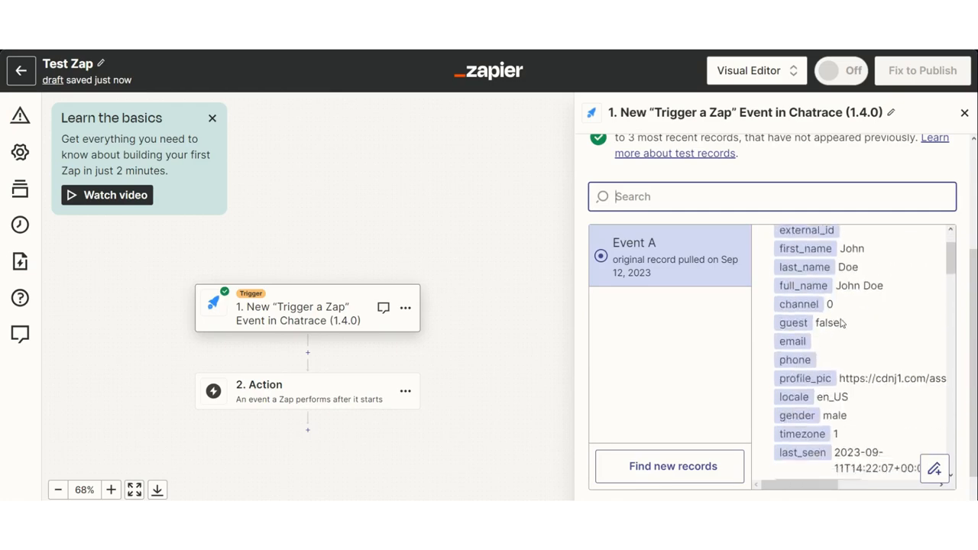
Set the Zap's action to Google Sheets with the Create Multiple Spreadsheet Rows event and accept the connected account.
click(582, 382)
scroll(582, 382, down, 2)
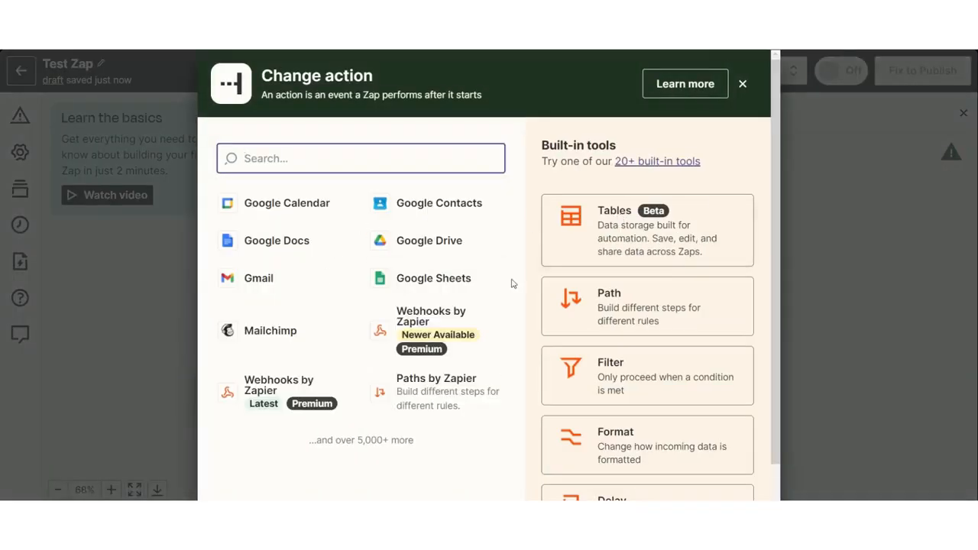
click(433, 280)
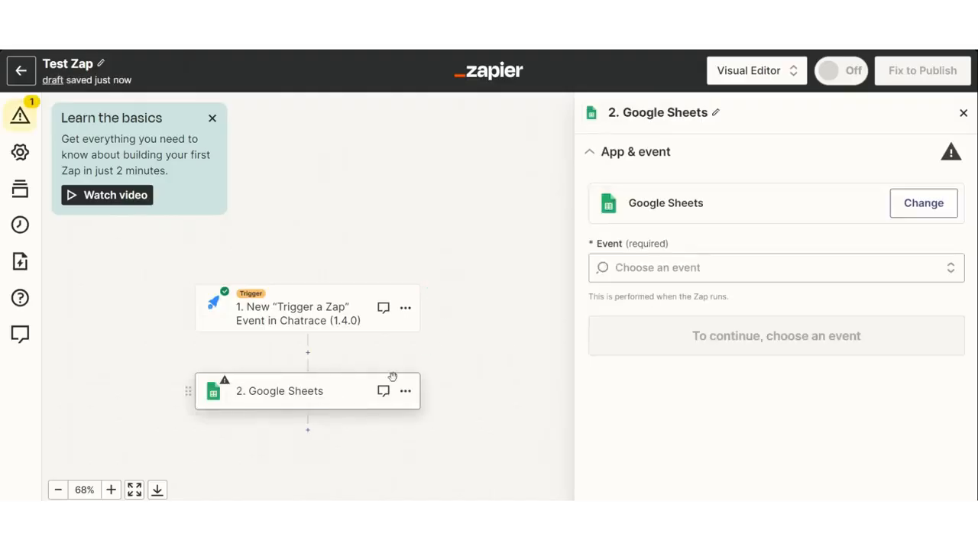
click(711, 269)
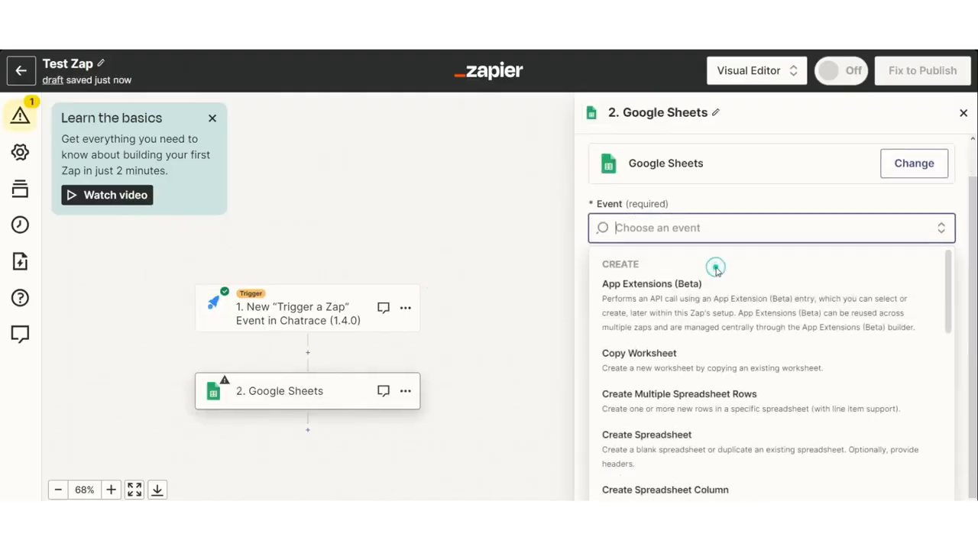
click(679, 401)
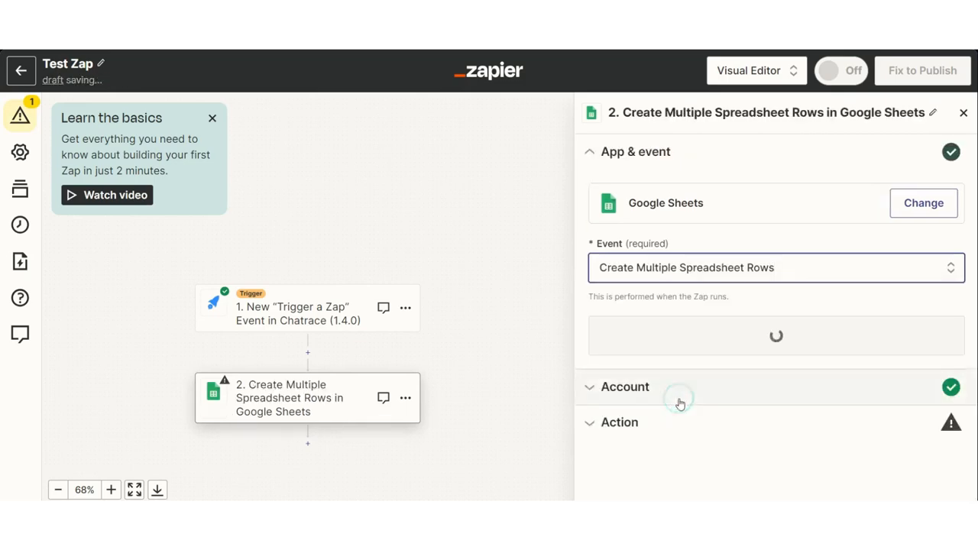
click(711, 333)
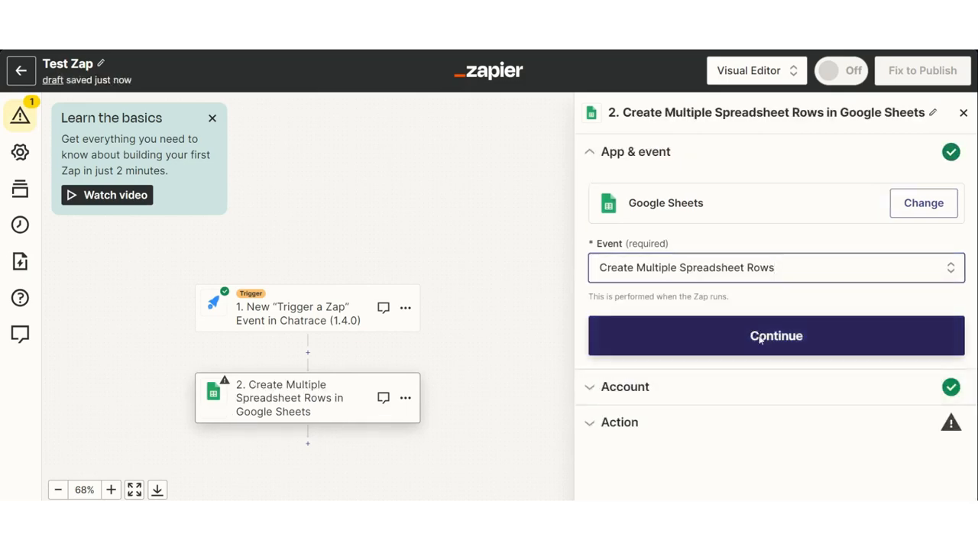
click(647, 411)
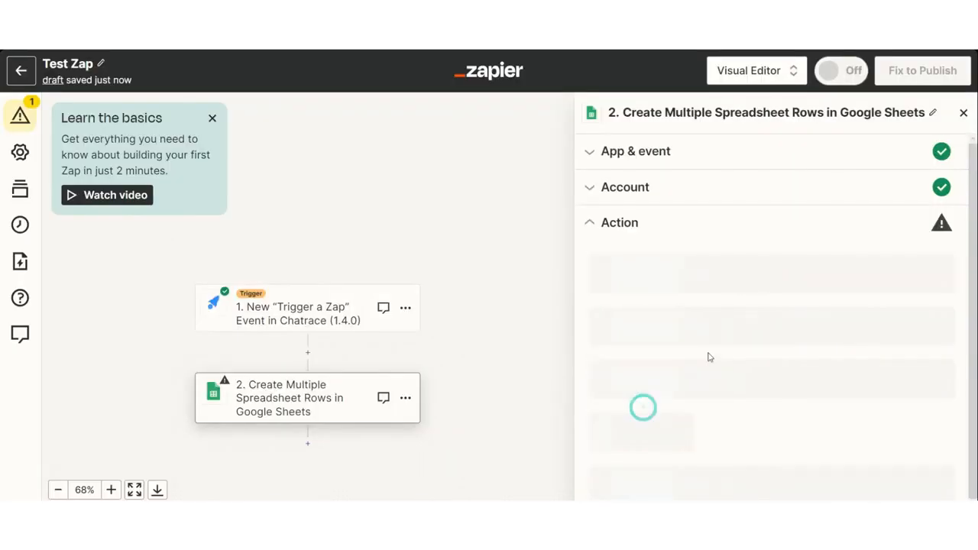
Select Test Sheet as the action's spreadsheet, check its column headers, and choose Sheet1 as the worksheet.
click(668, 362)
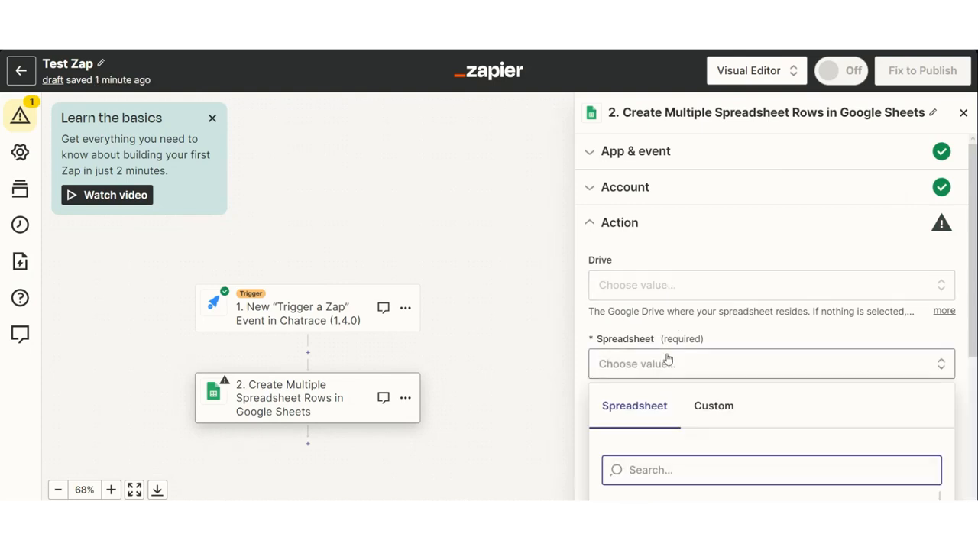
scroll(668, 360, down, 3)
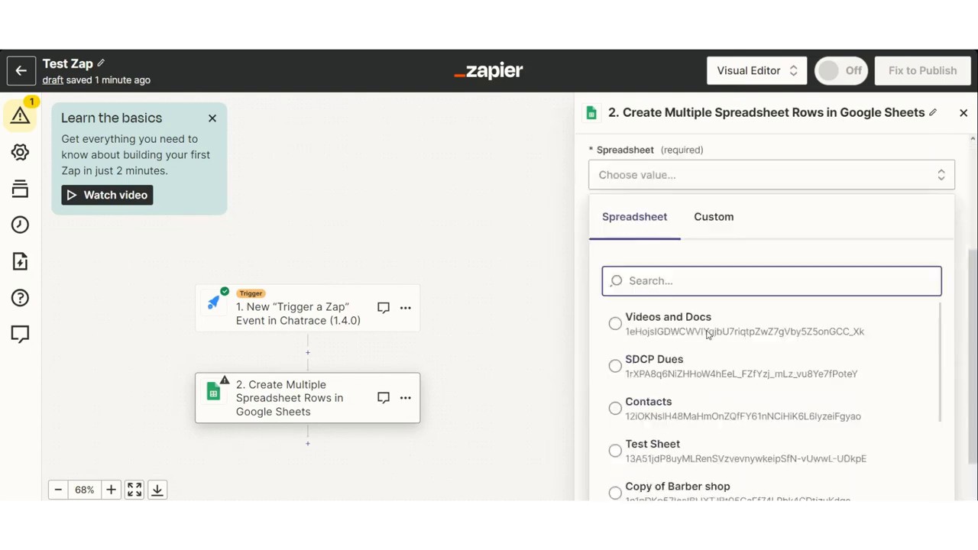
scroll(672, 359, down, 2)
scroll(676, 374, up, 1)
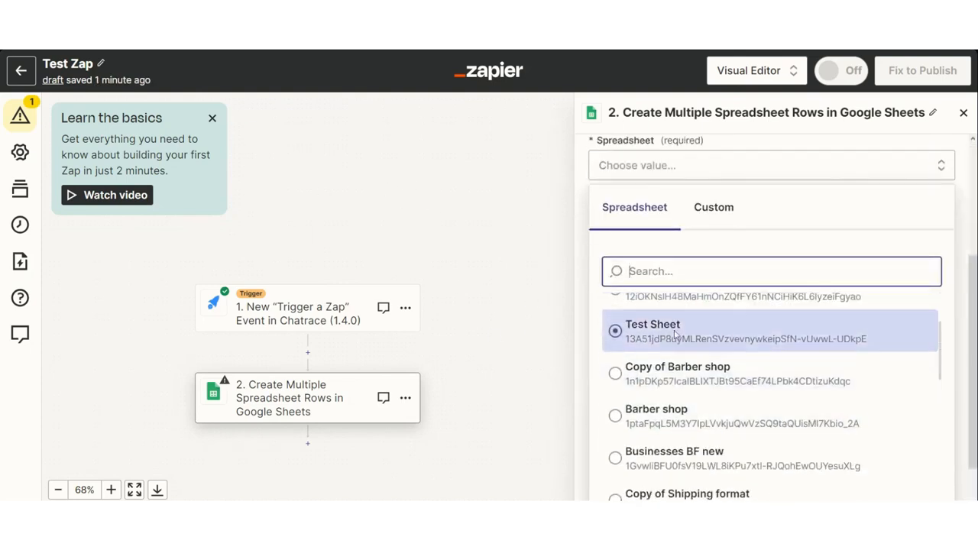
click(662, 373)
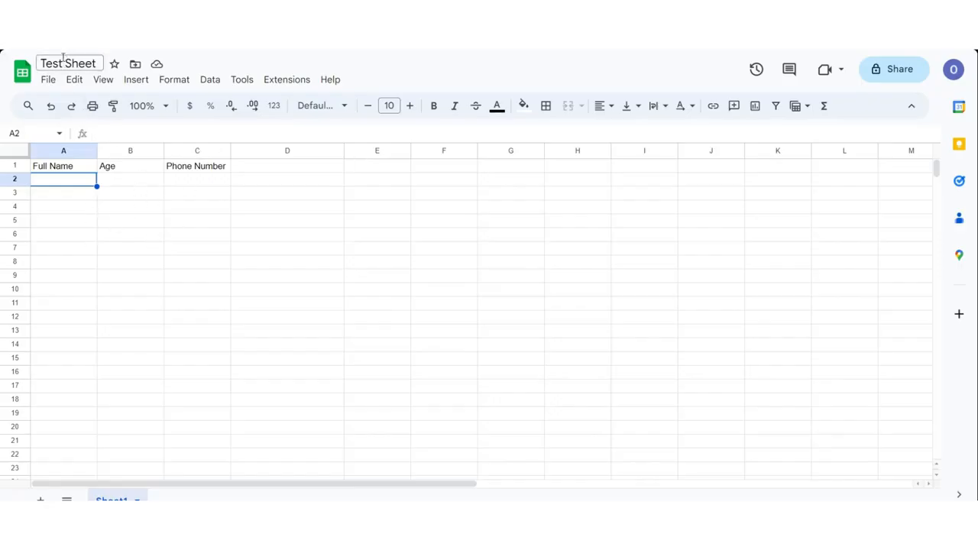
click(149, 204)
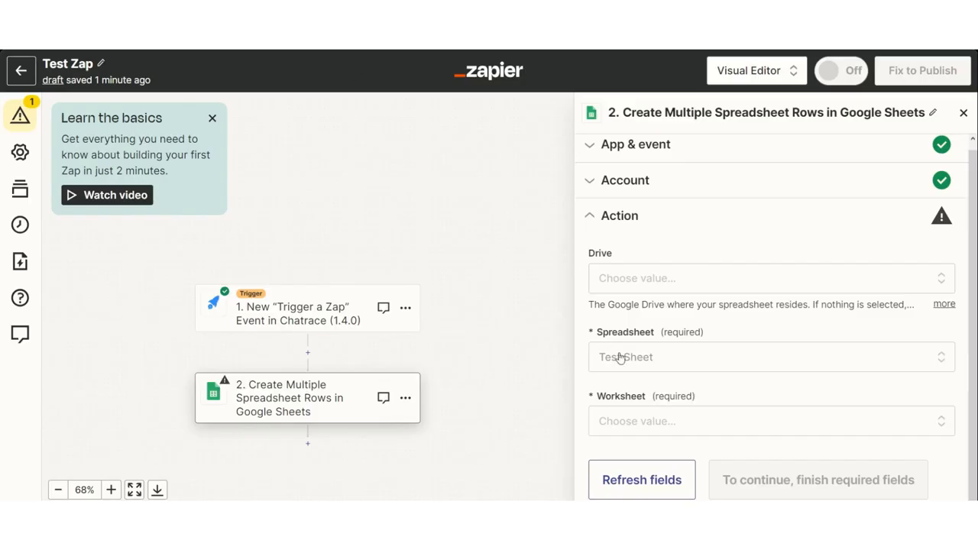
click(663, 396)
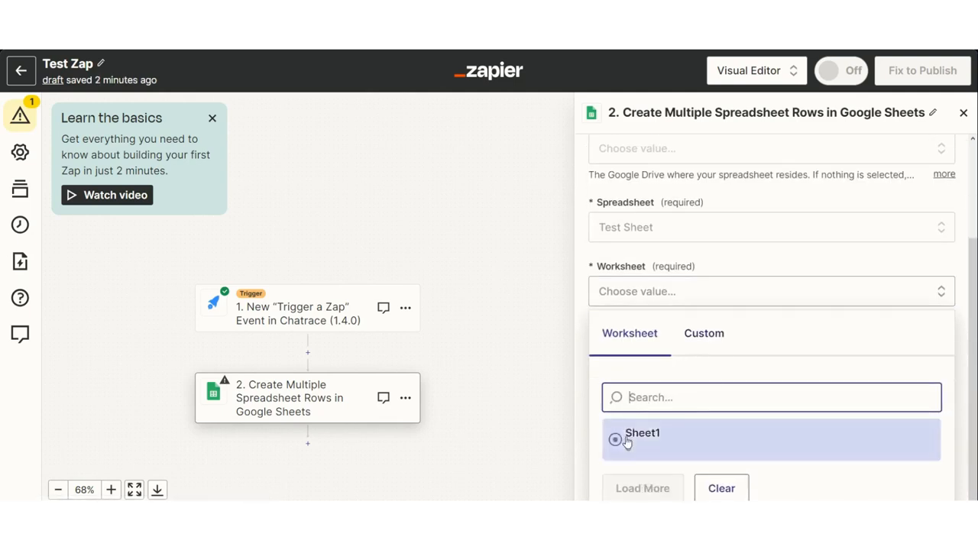
click(618, 434)
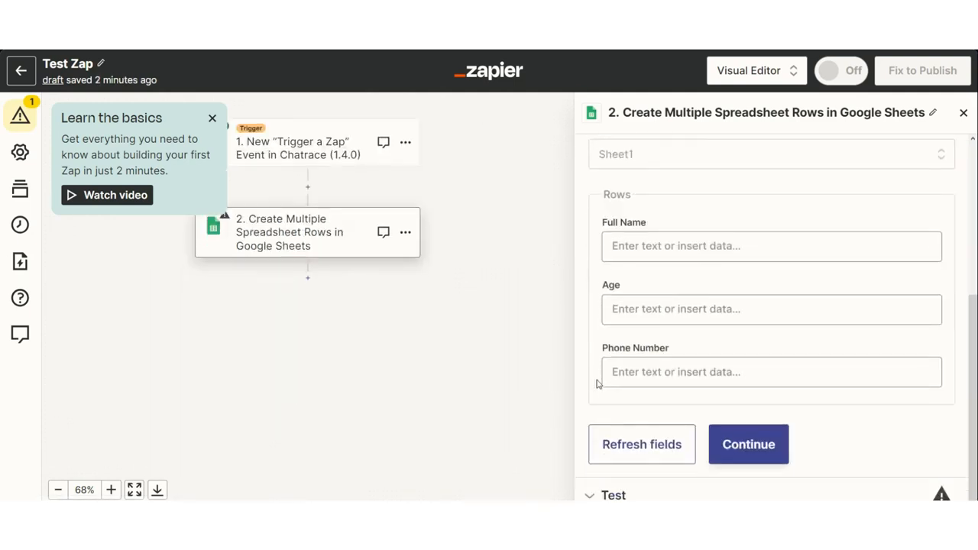
Map the Full Name column to the trigger's User Full Name field.
click(705, 246)
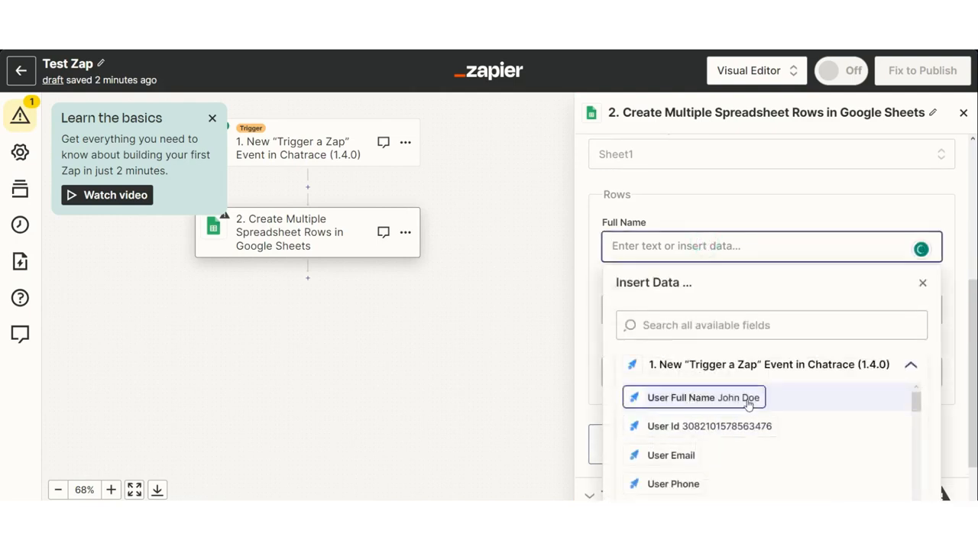
click(748, 398)
click(588, 304)
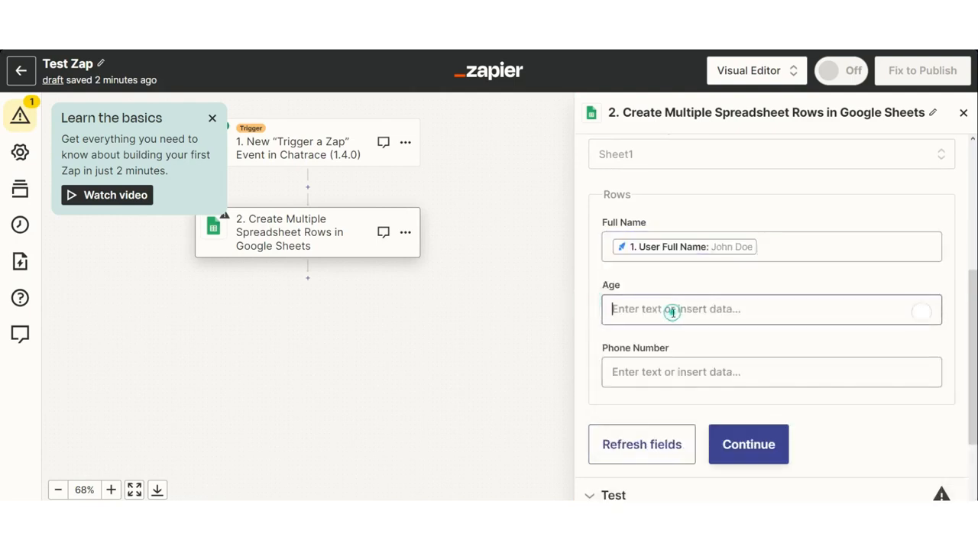
Map the Age column to the trigger's User Custom Fields Age field.
click(672, 309)
scroll(690, 389, down, 5)
scroll(722, 415, down, 5)
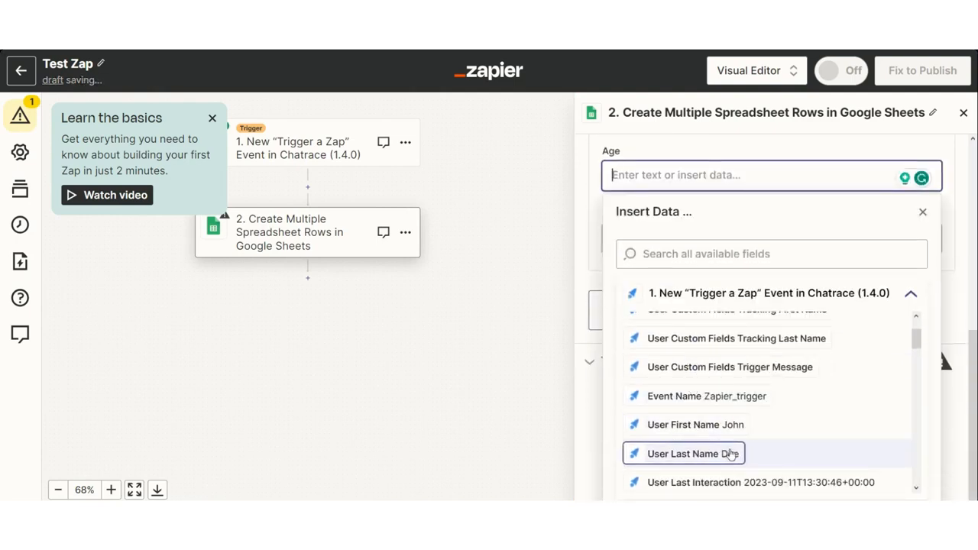
click(739, 371)
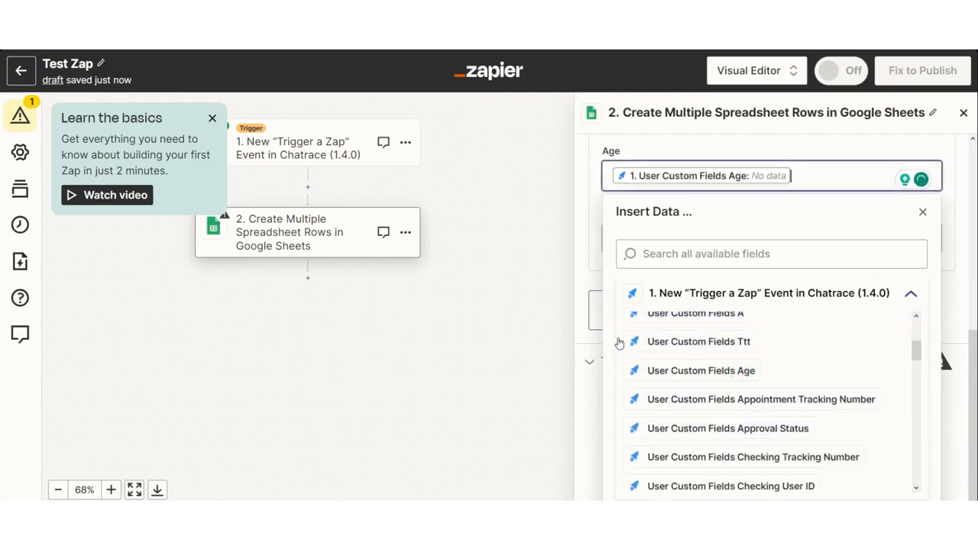
click(603, 345)
Map the Phone Number column to the trigger's User Phone field.
click(703, 375)
scroll(710, 412, down, 2)
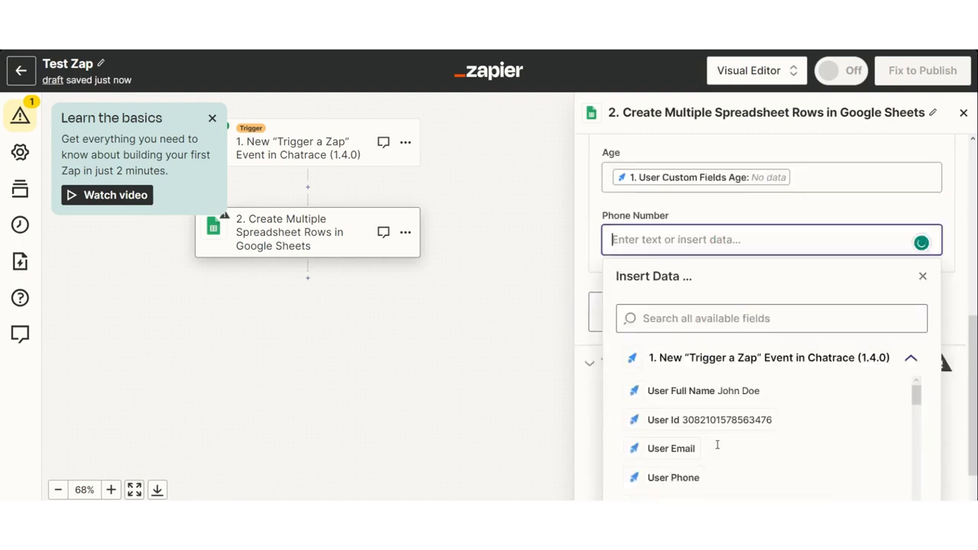
click(684, 479)
click(516, 351)
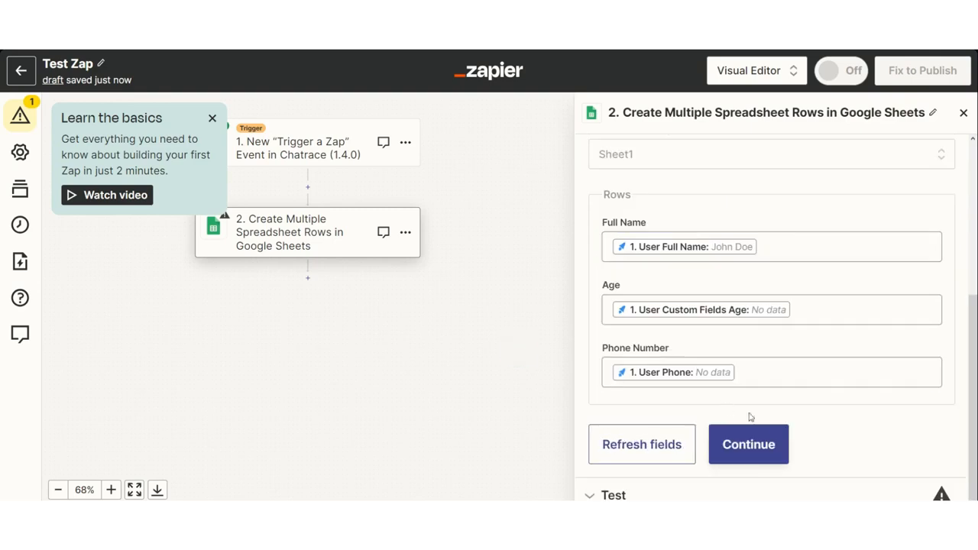
Continue to the Google Sheets action's test stage, skip the test, close the step's settings and publish the Zap.
click(750, 445)
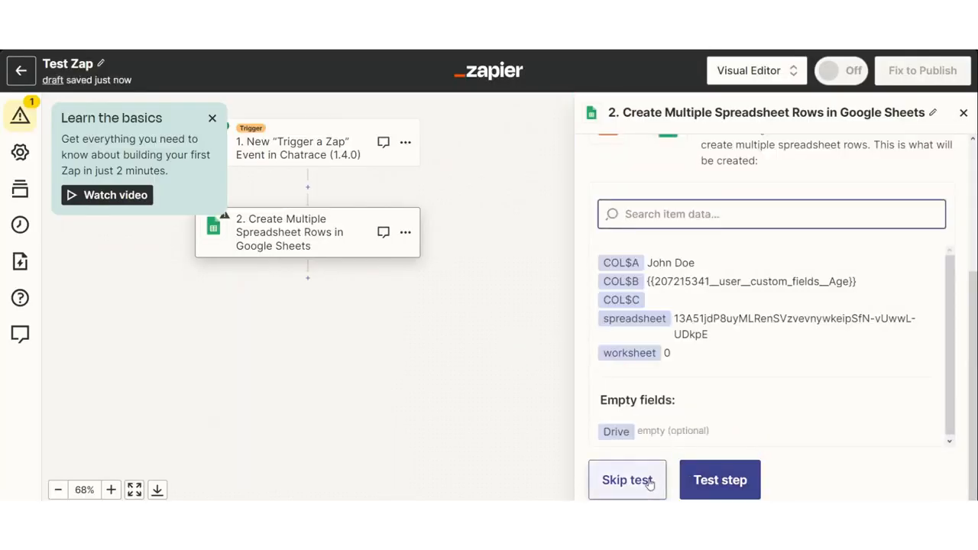
click(648, 481)
click(536, 313)
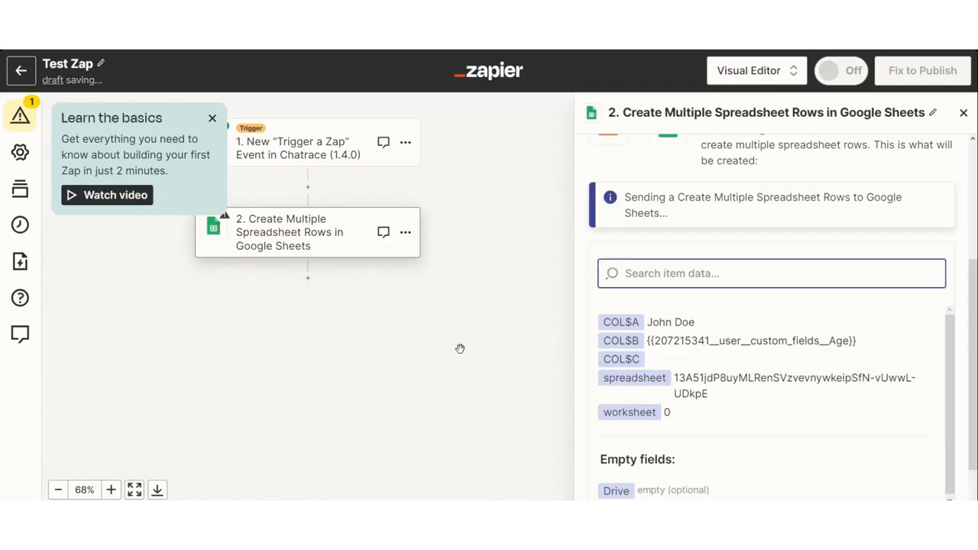
click(963, 113)
click(935, 84)
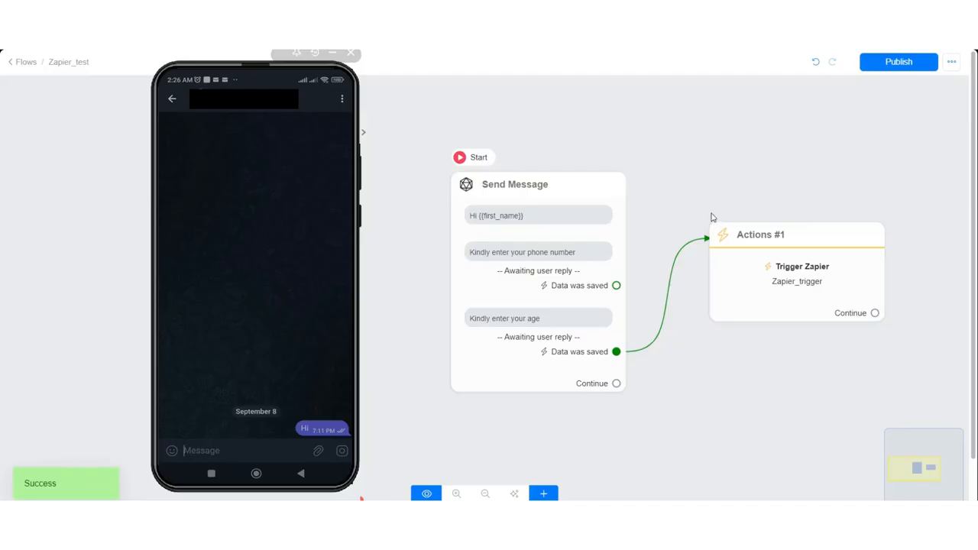
Switch to Chatrace, preview the Zapier_test flow on Telegram, and check the added row in Test Sheet in Google Sheets.
click(424, 495)
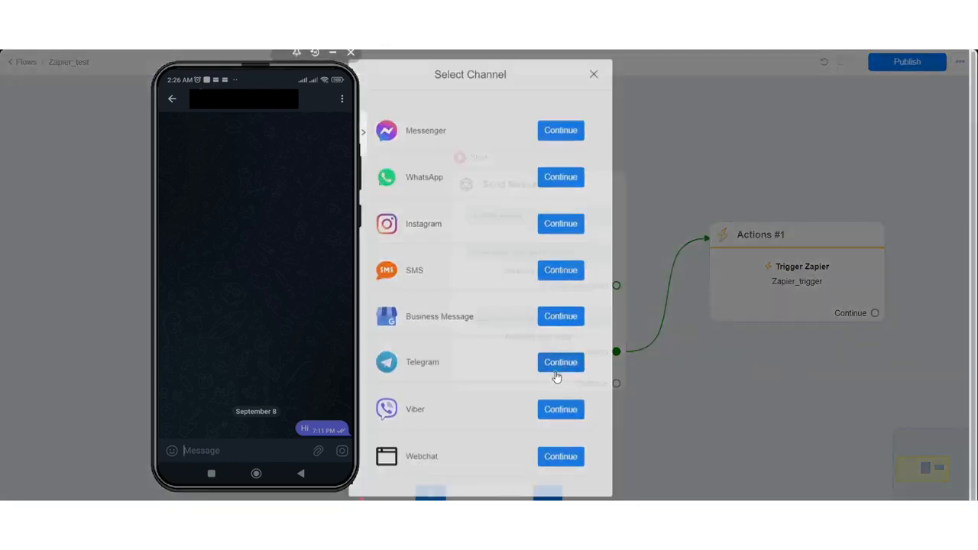
click(556, 372)
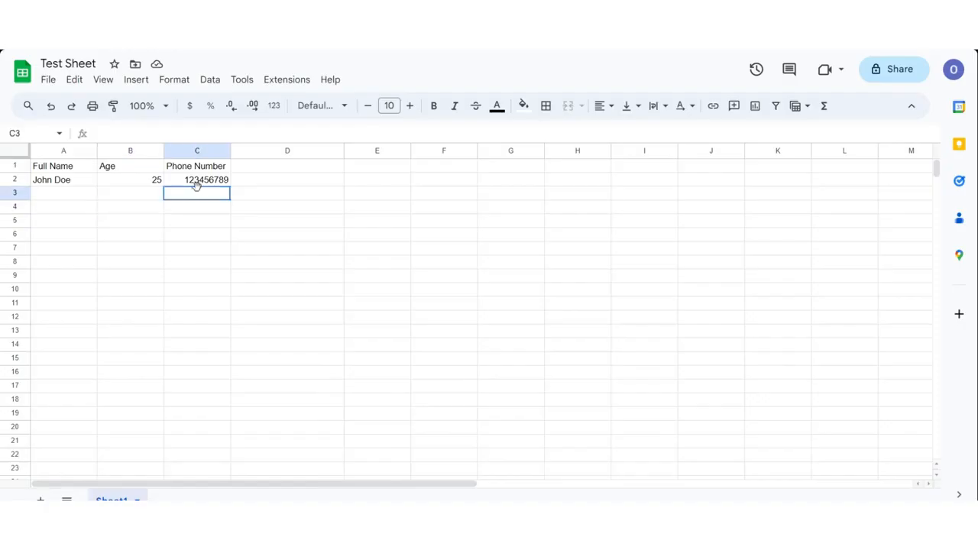
click(61, 192)
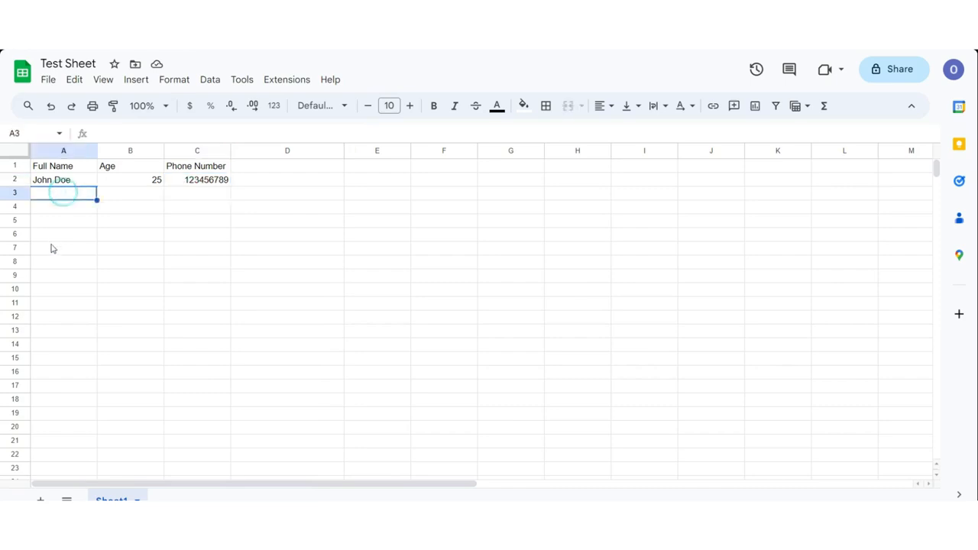